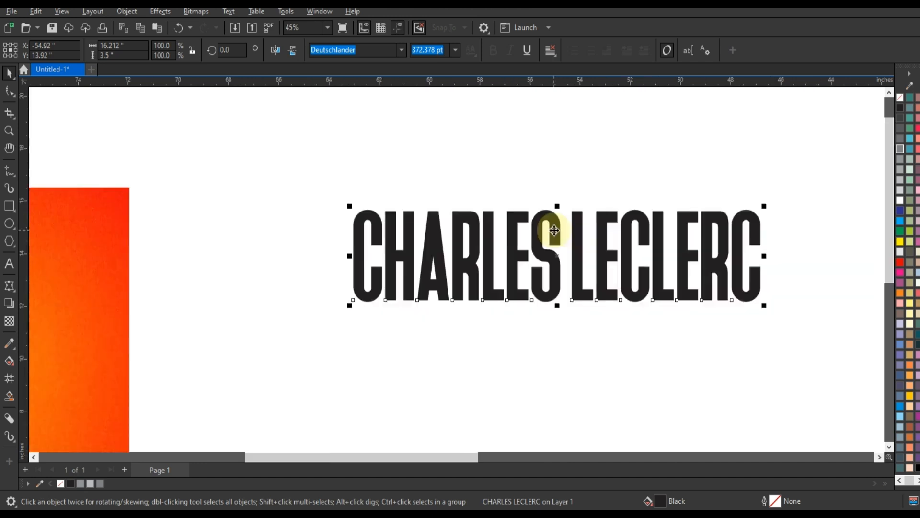
Step: Move the black name text upward and place a copy of it about 20 inches directly below
scroll(360, 220, "down", 1)
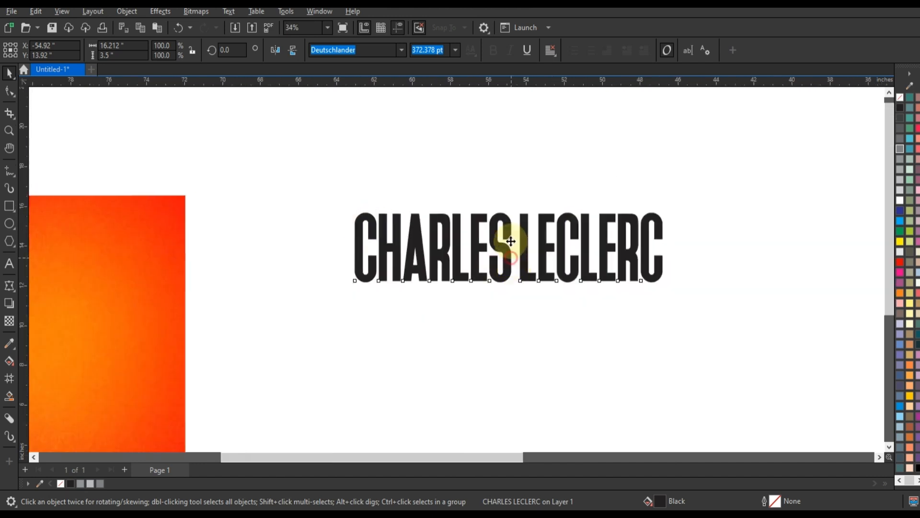
left_click_drag(508, 240, 507, 201)
scroll(507, 200, "down", 3)
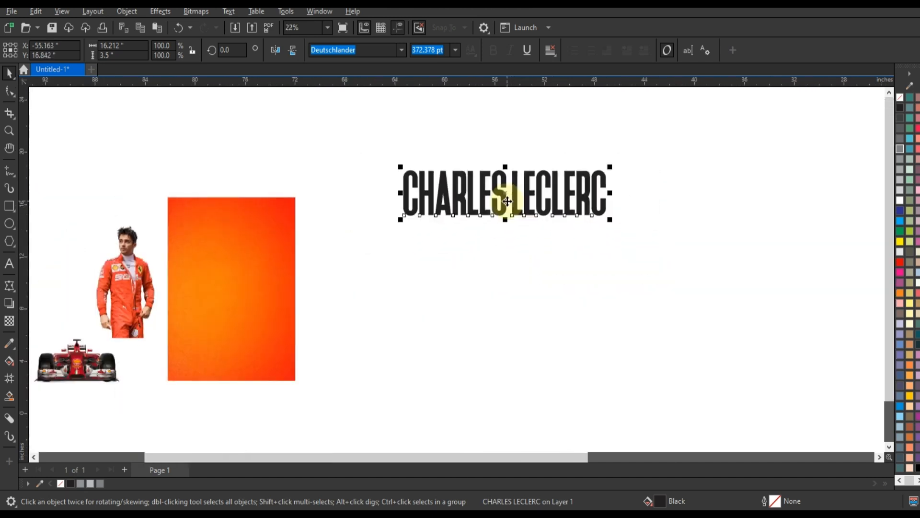
scroll(539, 178, "down", 2)
left_click_drag(546, 178, 546, 371)
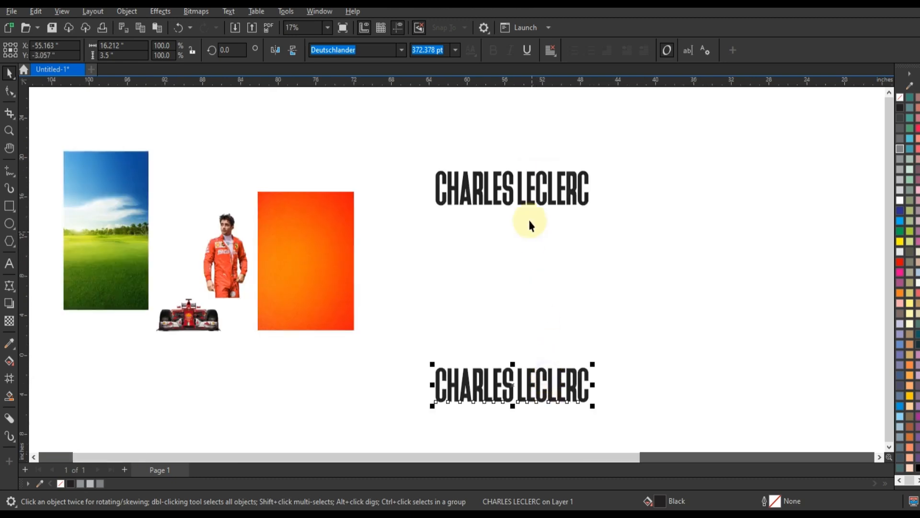
Step: Select both copies of the name text and blend the upper one into the lower one
left_click(529, 204, "shift")
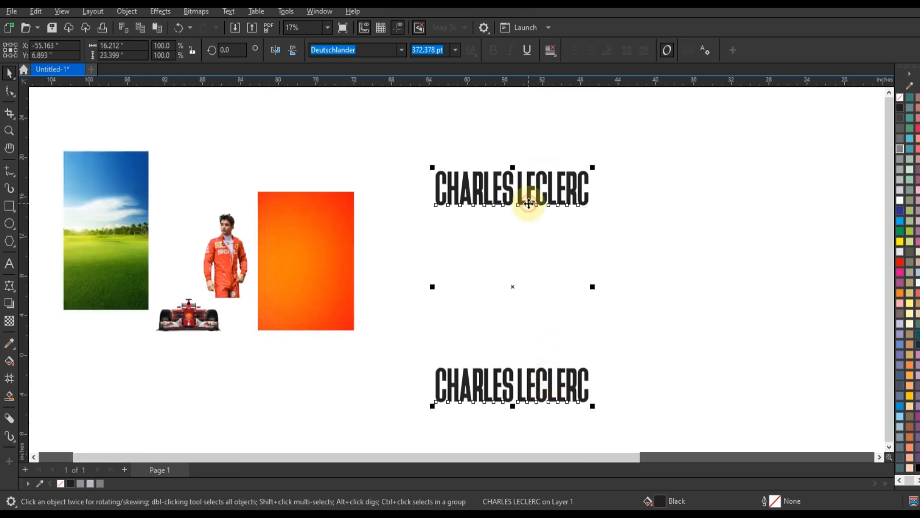
left_click(17, 291)
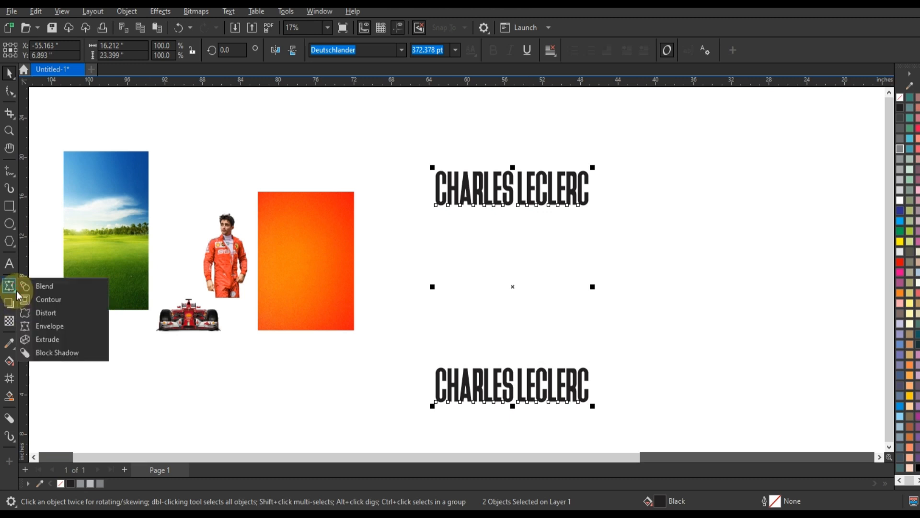
left_click(43, 286)
left_click_drag(509, 207, 513, 381)
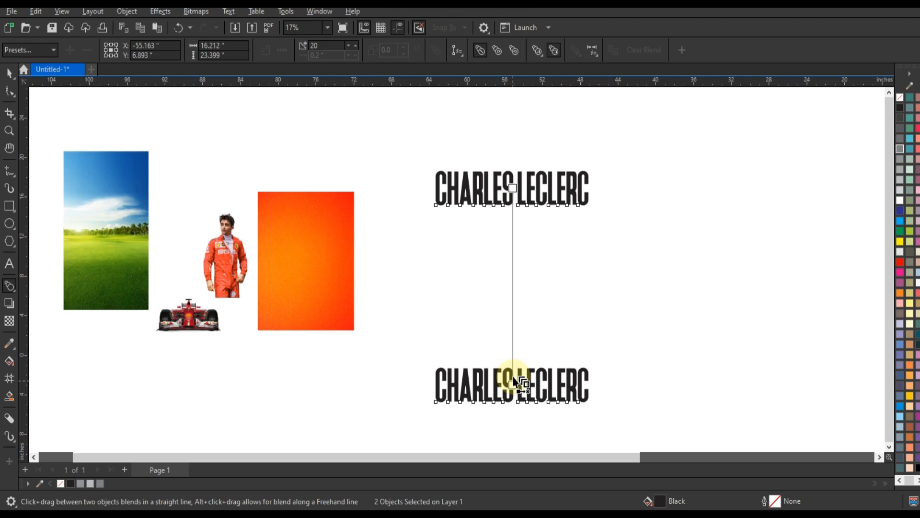
Step: Set the number of blend steps between the two text lines to 4
left_click(348, 47)
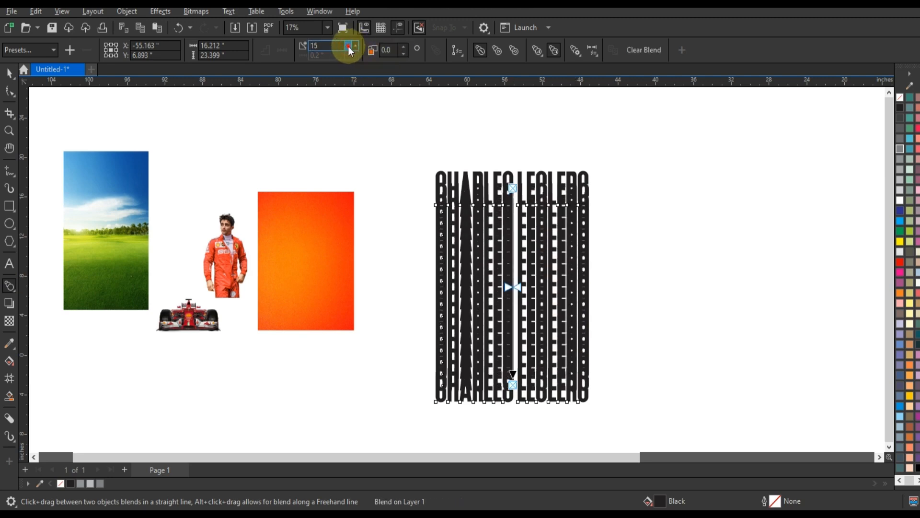
left_click(348, 47)
left_click(349, 48)
left_click(349, 48)
left_click(349, 47)
left_click(348, 47)
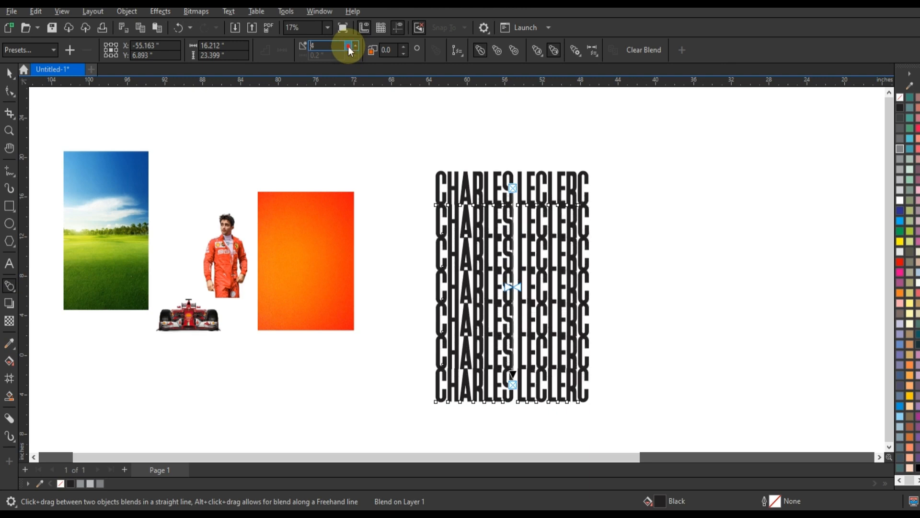
left_click(348, 47)
left_click(348, 47)
left_click(349, 47)
left_click(355, 47)
left_click(355, 47)
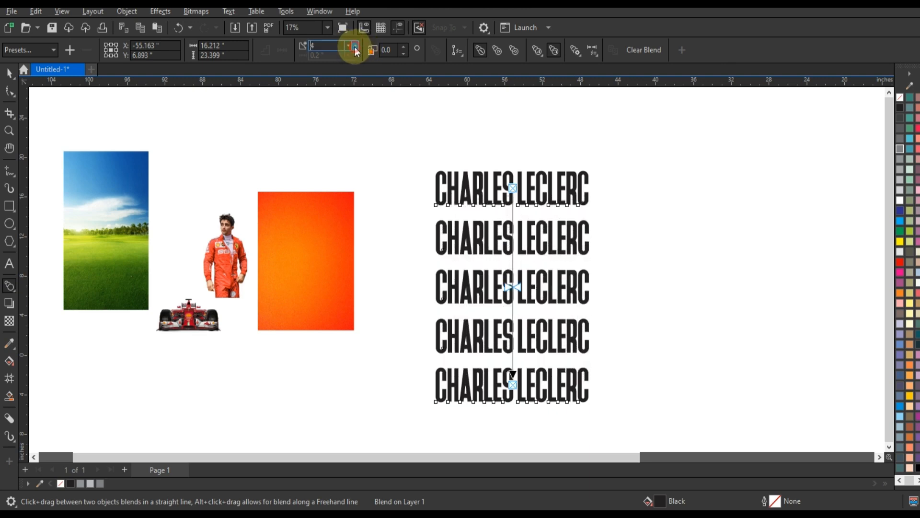
Step: Break the blend apart, ungroup all its objects and weld the six text lines into a single curve
left_click(10, 76)
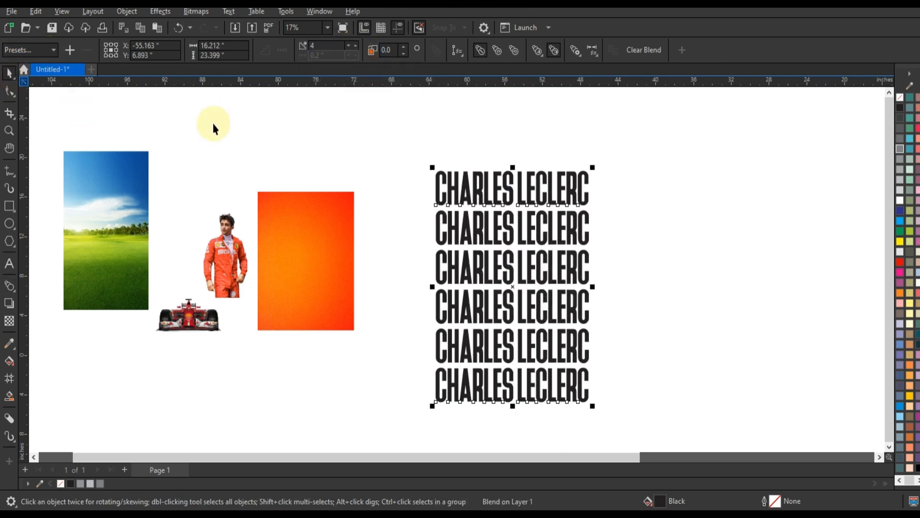
left_click(127, 11)
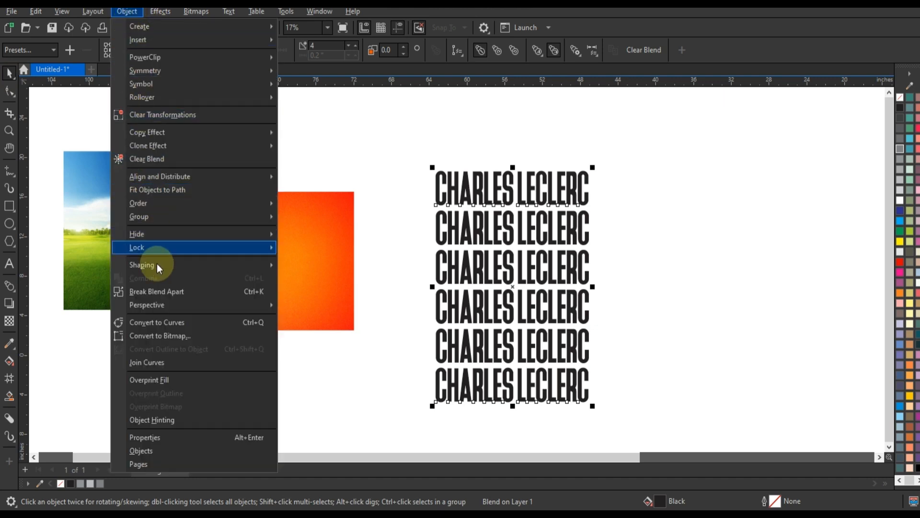
left_click(174, 294)
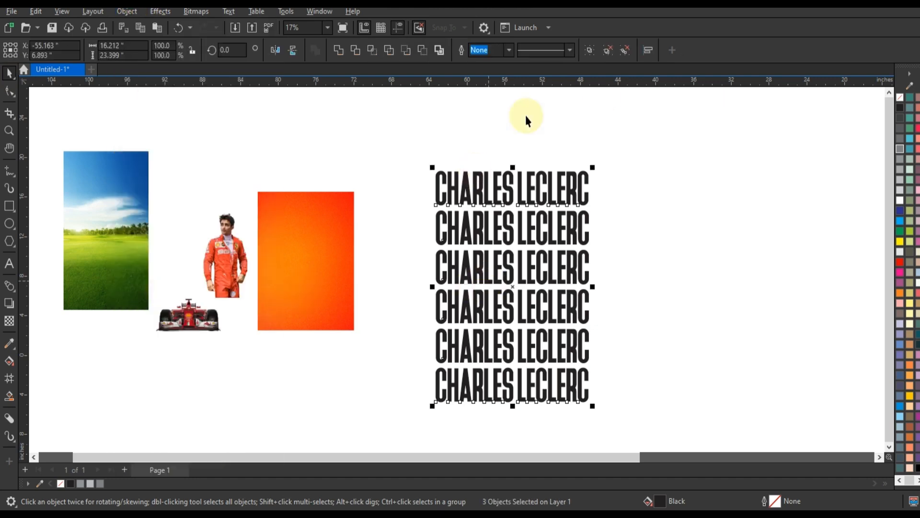
left_click(608, 50)
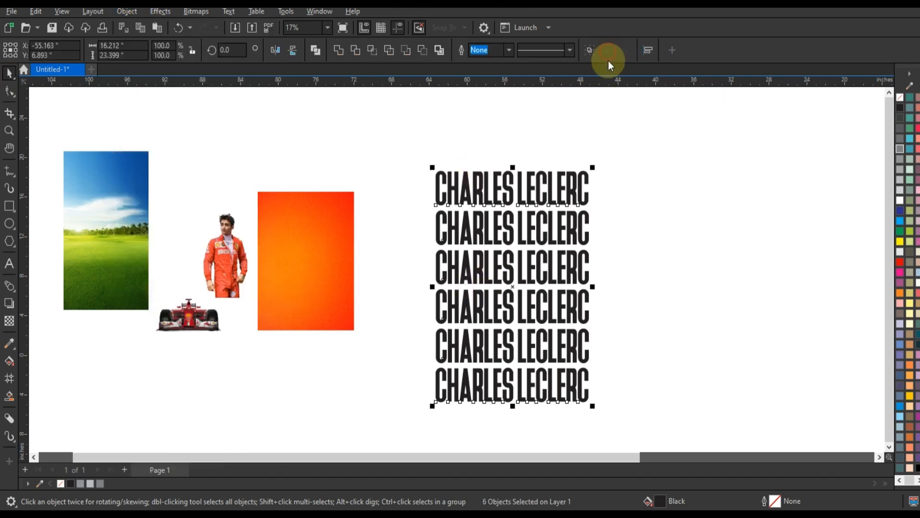
left_click(338, 51)
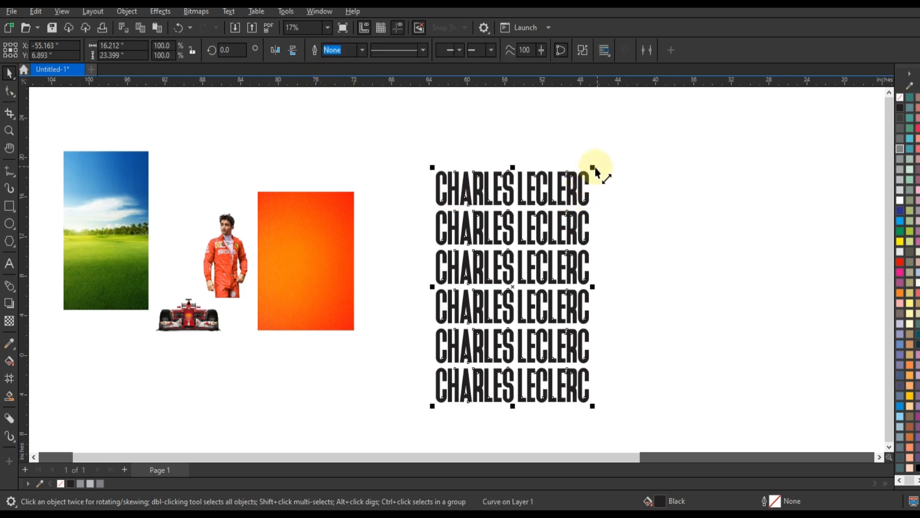
Step: Scale the welded text block to about 8.06 x 11.63 inches and place it centrally on the orange background
left_click_drag(593, 169, 555, 225)
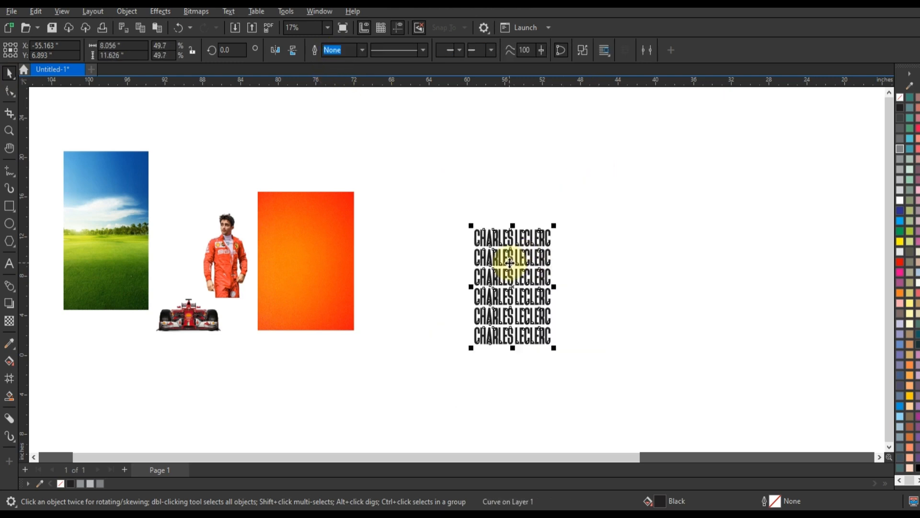
left_click_drag(509, 262, 303, 238)
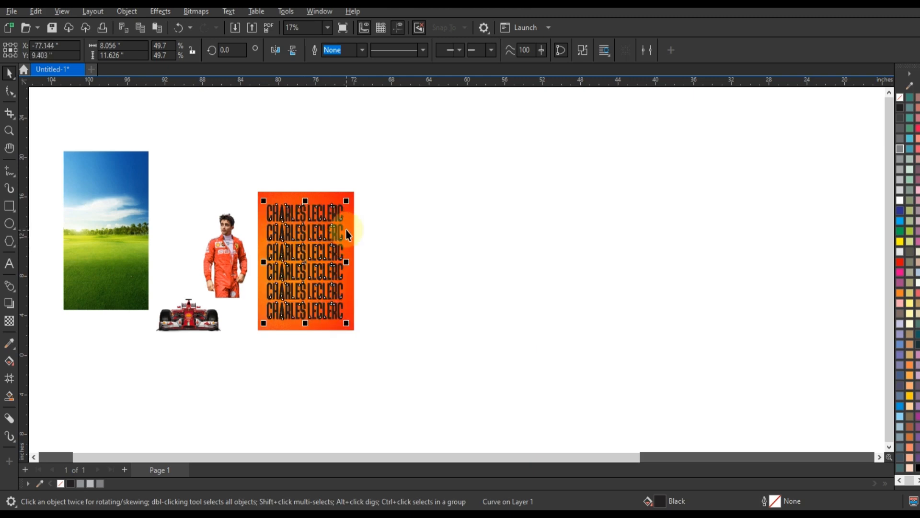
left_click(346, 230, "shift")
key("shift+F2")
key("Escape")
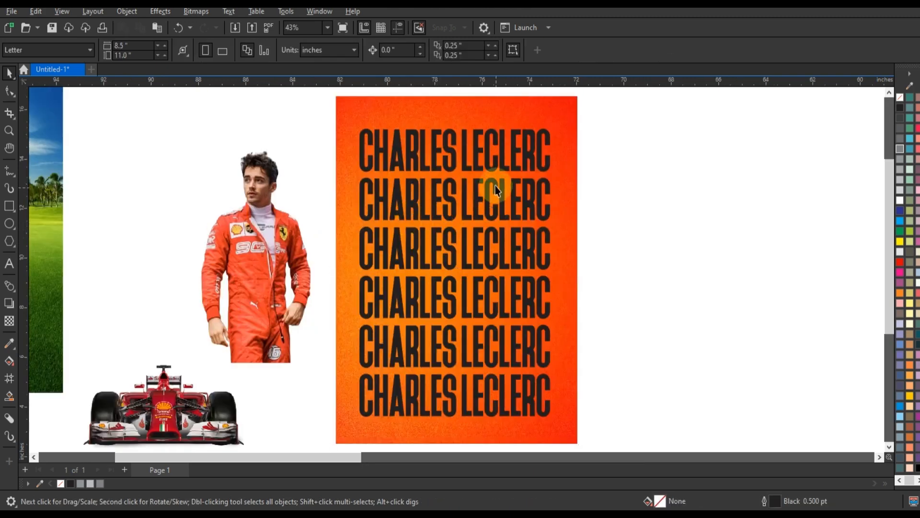
Step: Fill the text block with C:100 M:100 Y:100 K:100 black and start a Mesh Warp distortion on it
left_click(496, 191)
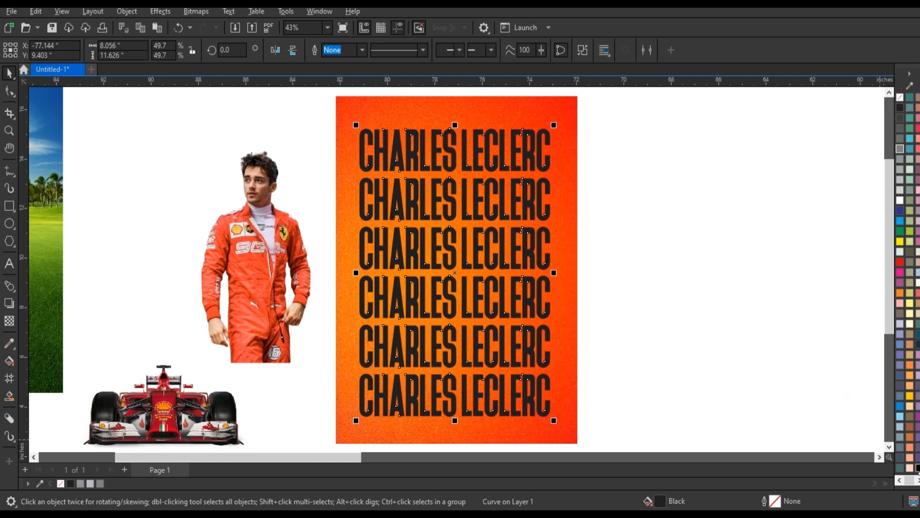
scroll(604, 303, "up", 1)
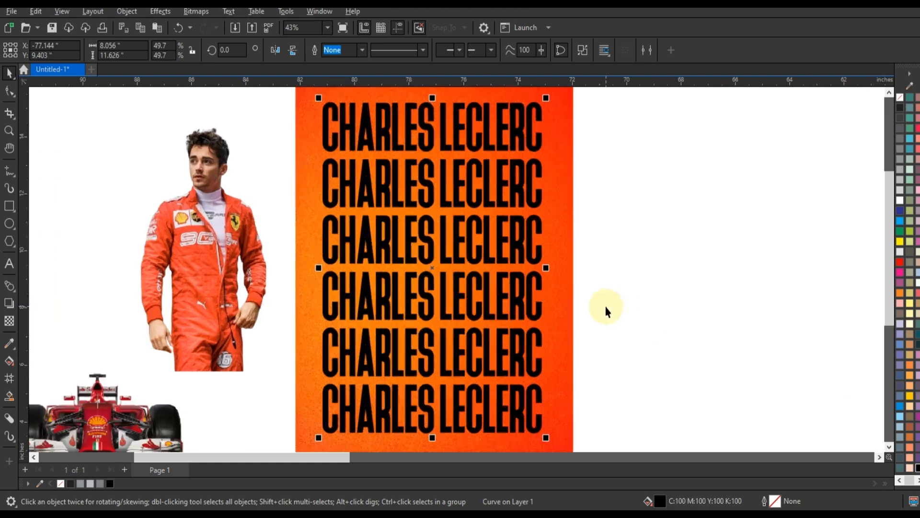
left_click(159, 11)
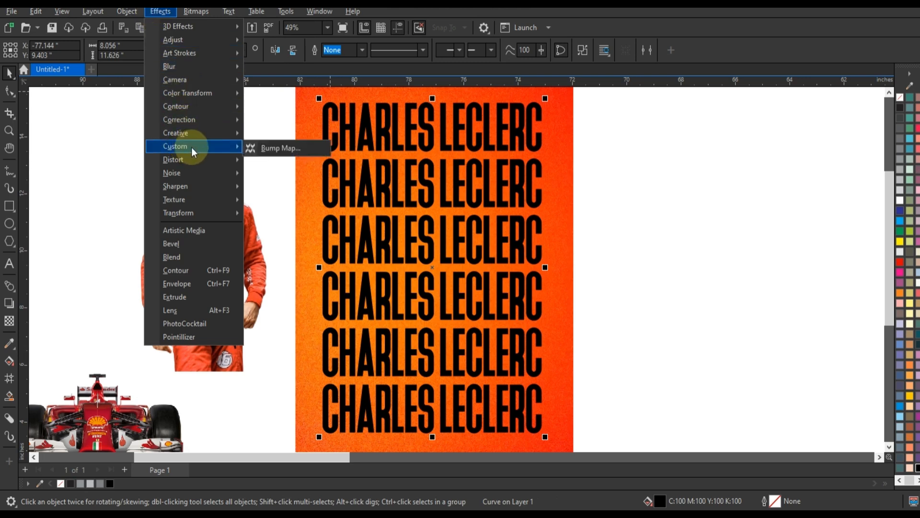
mouse_move(220, 159)
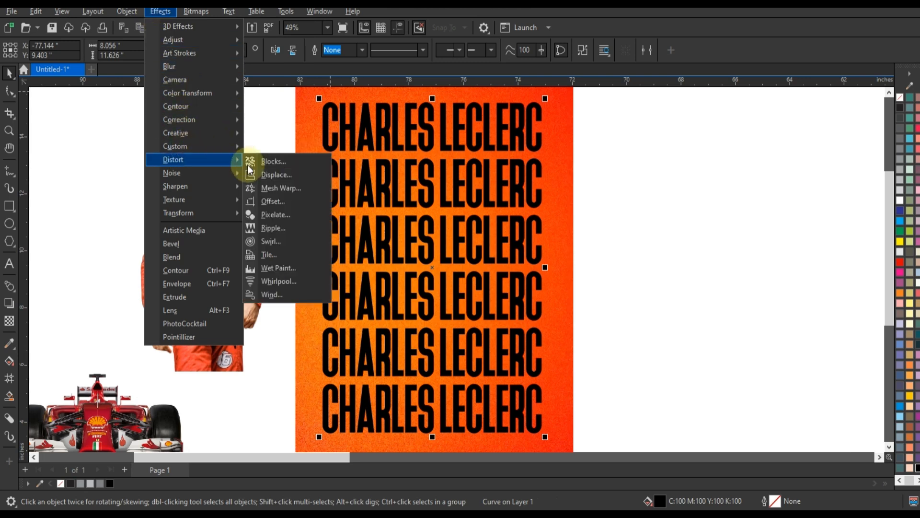
left_click(262, 187)
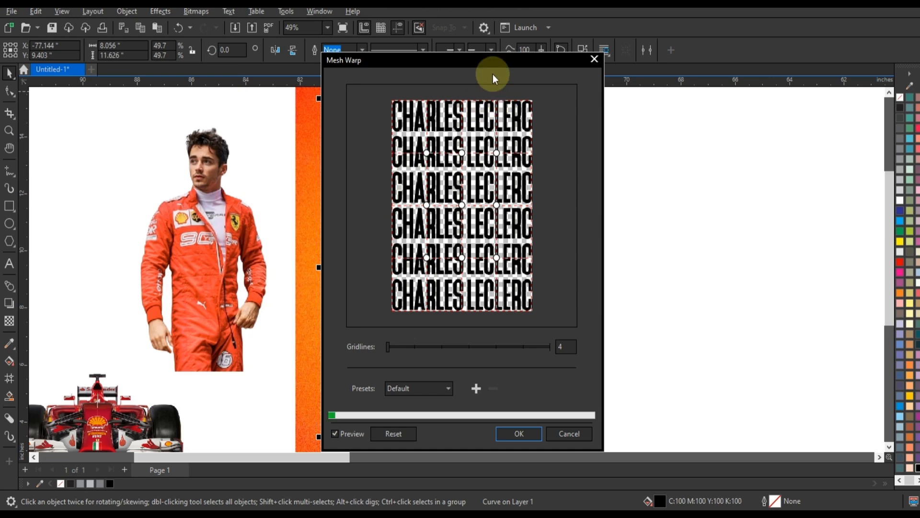
left_click_drag(493, 74, 744, 92)
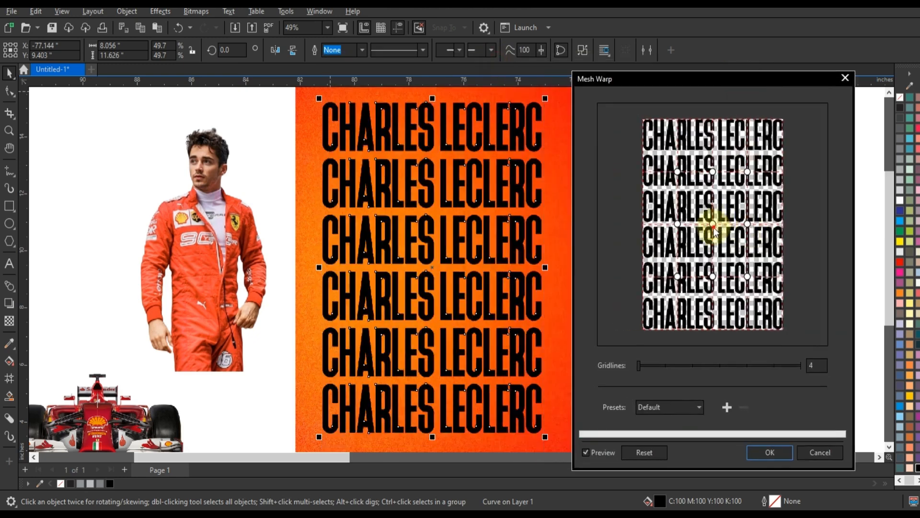
Step: Pull the central mesh nodes down and the outer nodes up to bend the lines into waves, apply the warp, and fill the text white
left_click_drag(713, 224, 713, 246)
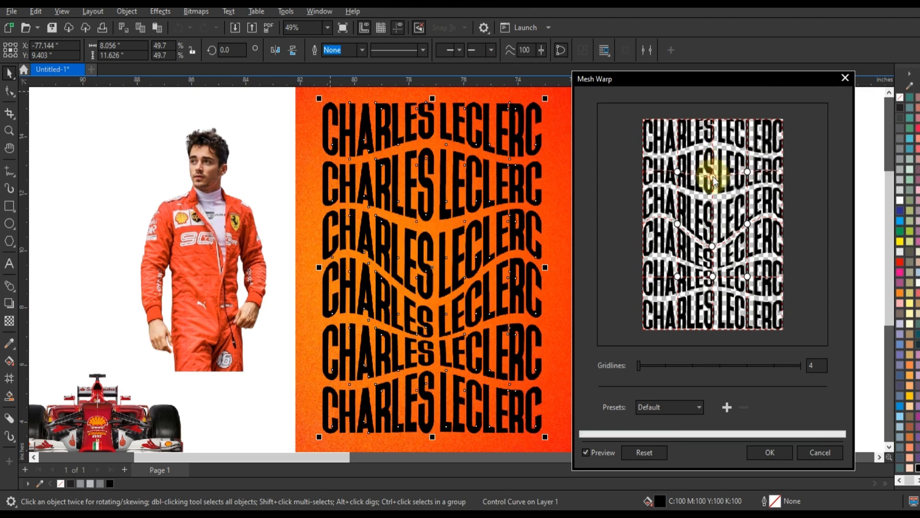
left_click_drag(677, 171, 686, 164)
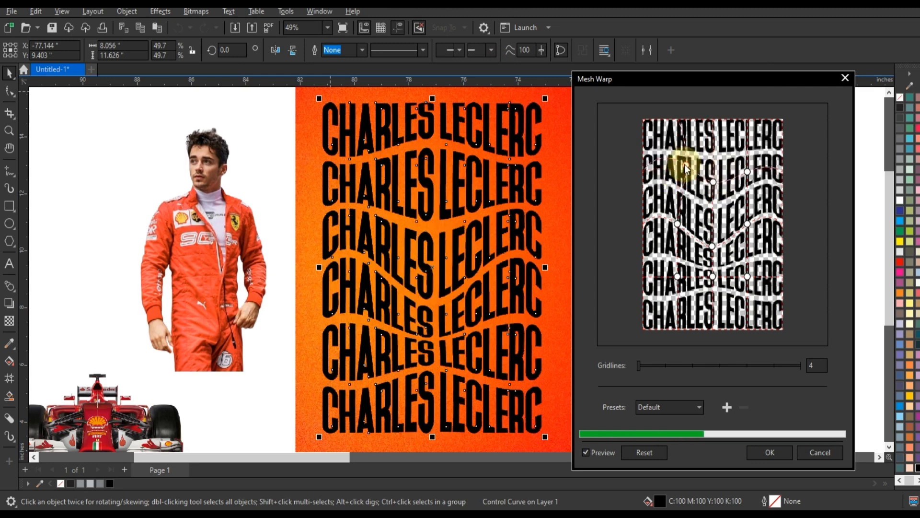
left_click_drag(747, 277, 738, 266)
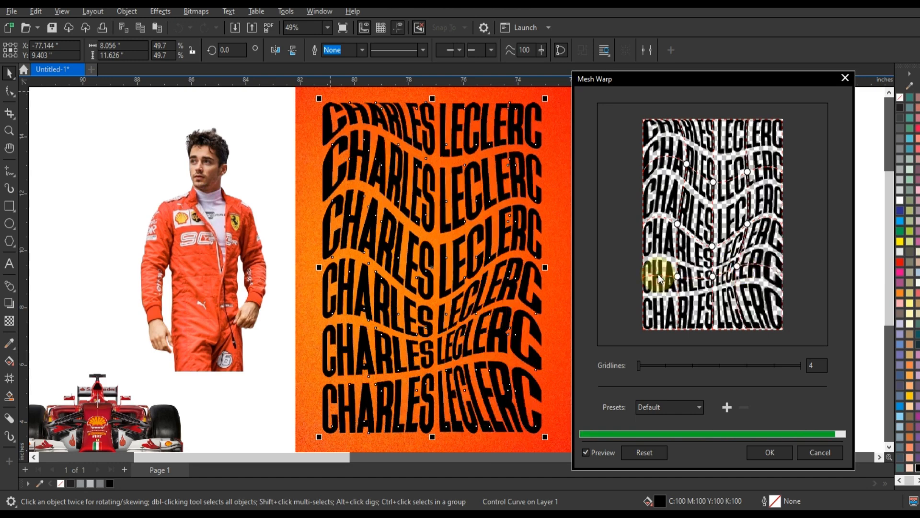
left_click_drag(677, 277, 677, 268)
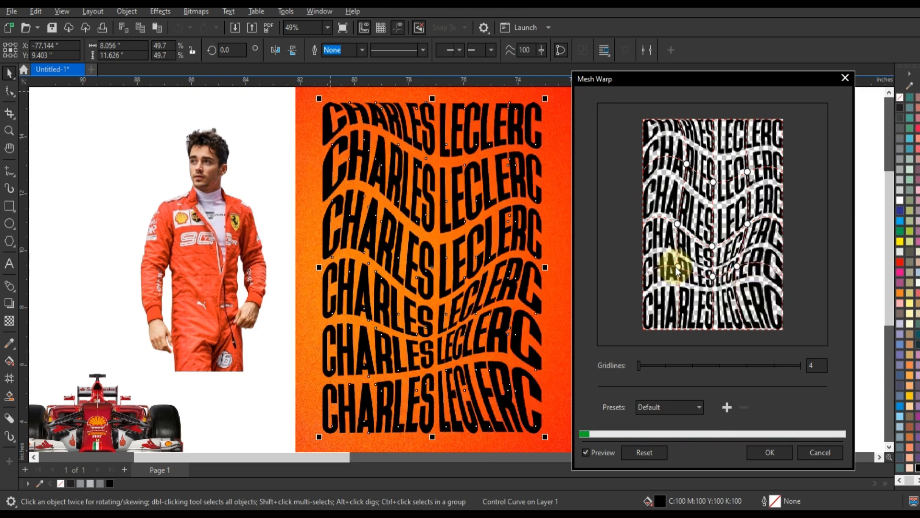
left_click_drag(747, 172, 758, 168)
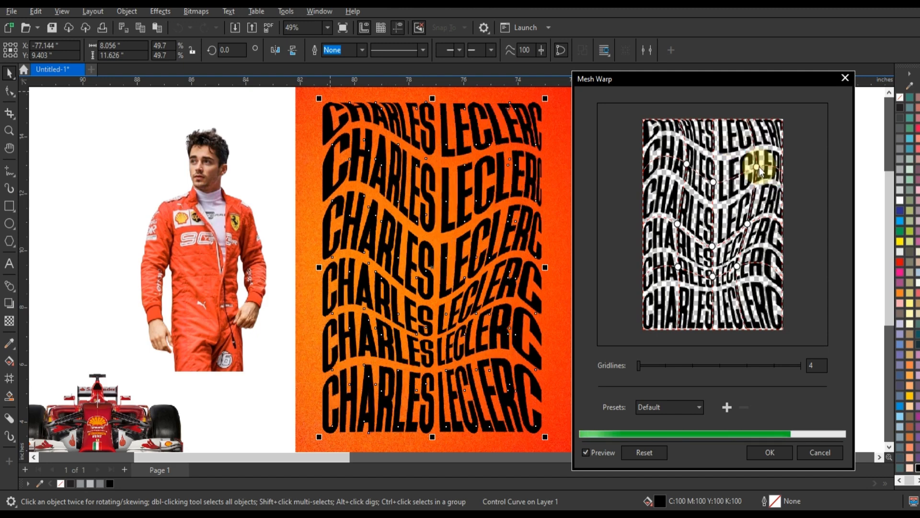
left_click(771, 452)
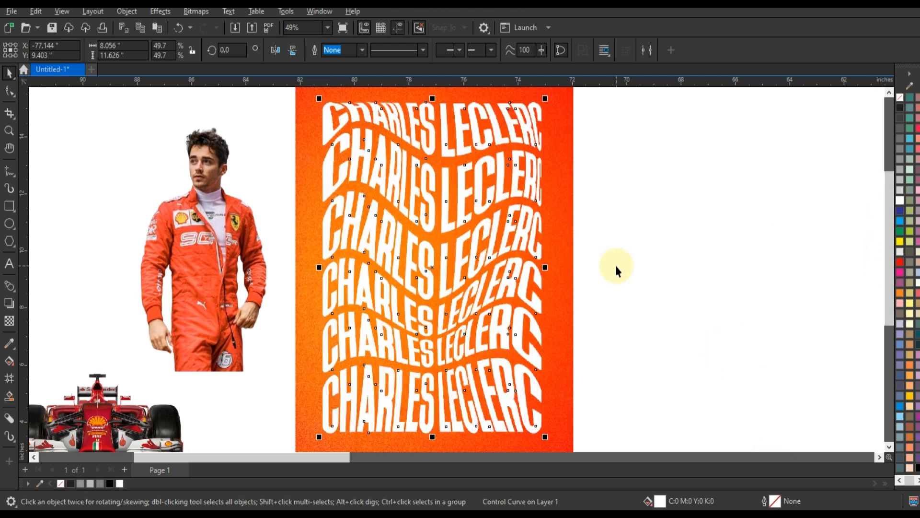
left_click(616, 269)
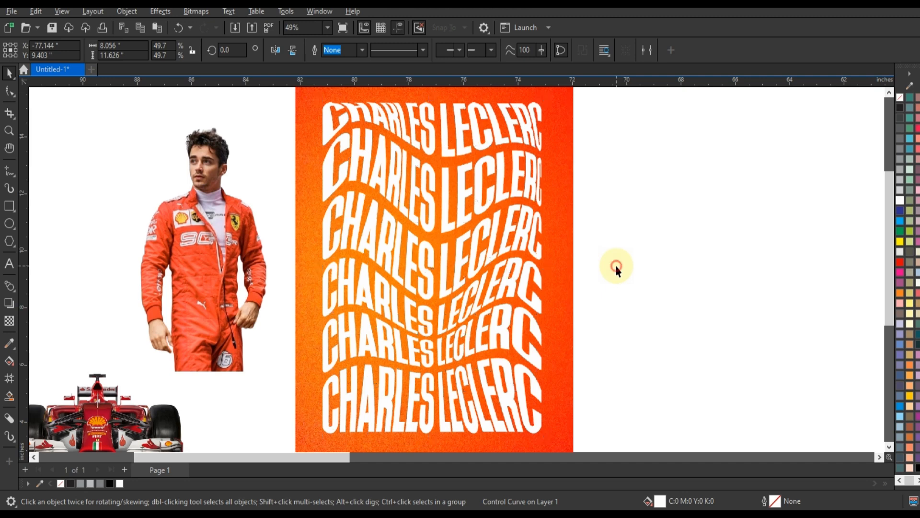
left_click(527, 242)
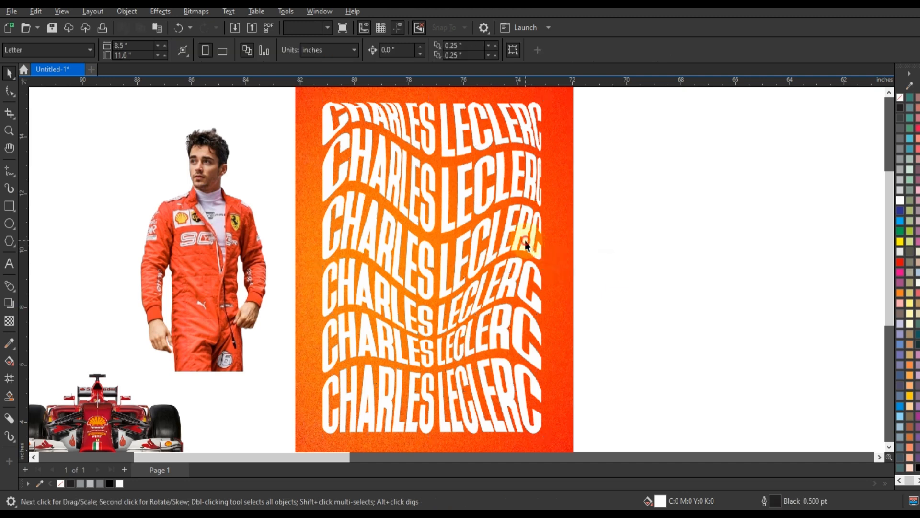
left_click(620, 254)
Step: Adjust the driver image's Brightness/Contrast/Intensity with contrast 43 and brightness about 3
scroll(578, 242, "down", 2)
left_click(303, 257)
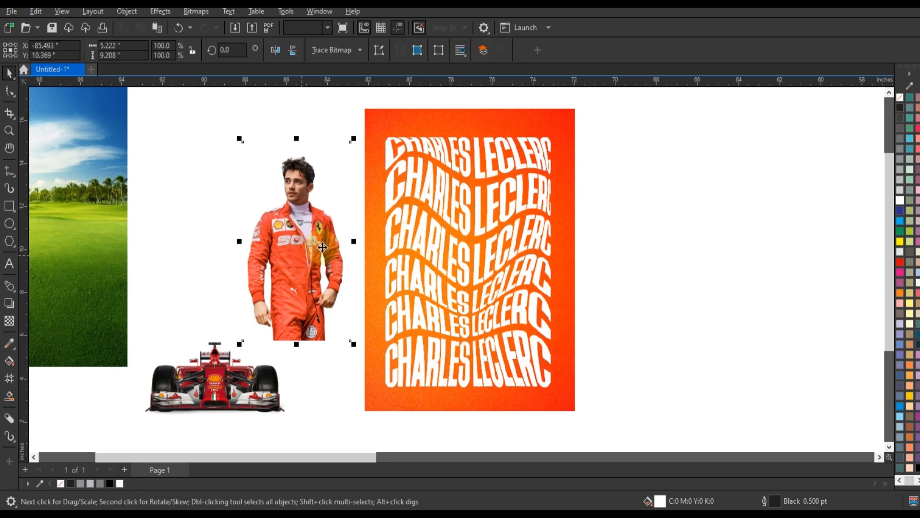
left_click(9, 130)
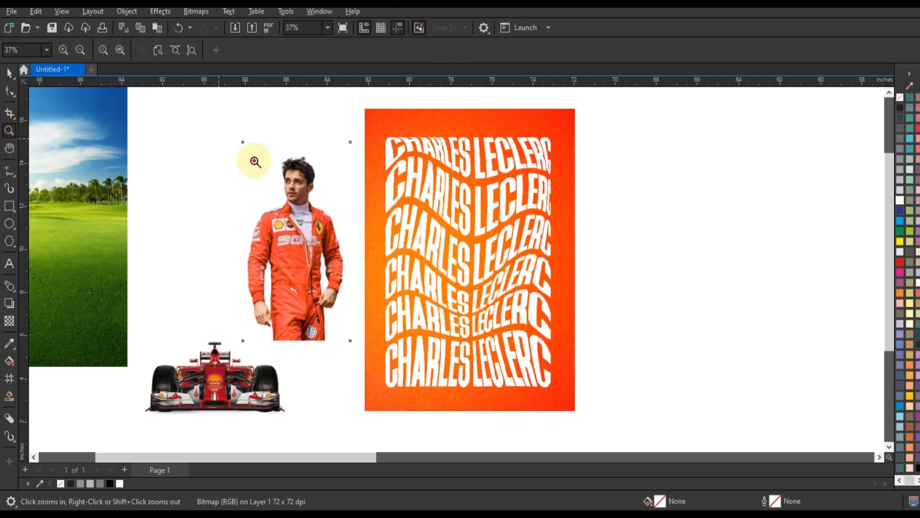
left_click_drag(220, 139, 574, 280)
left_click(9, 73)
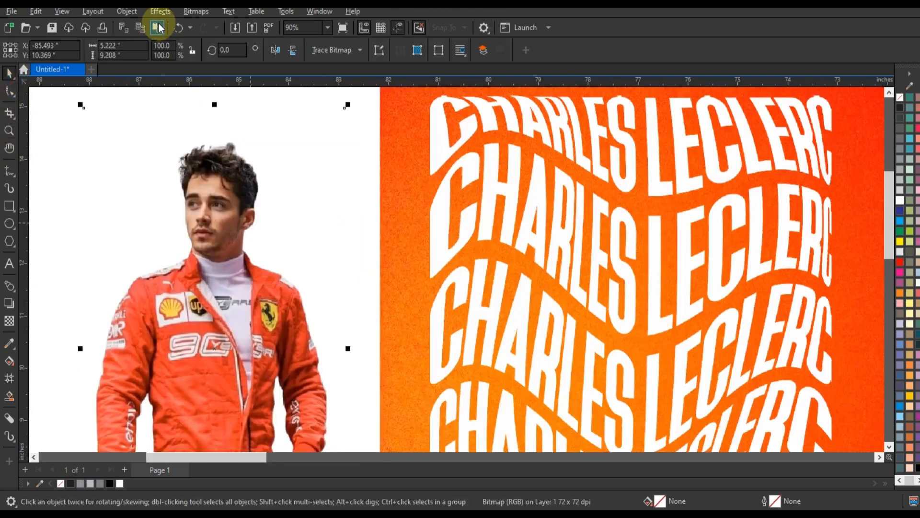
left_click(160, 11)
mouse_move(182, 41)
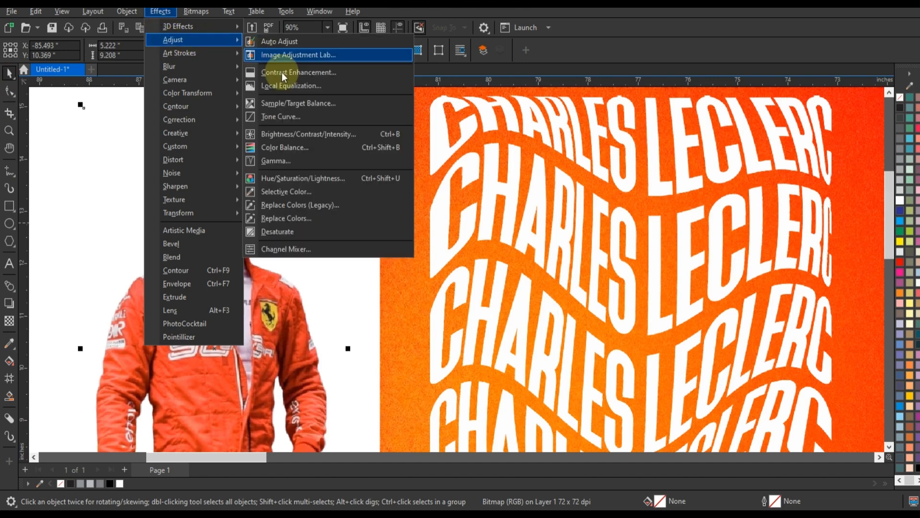
left_click(286, 135)
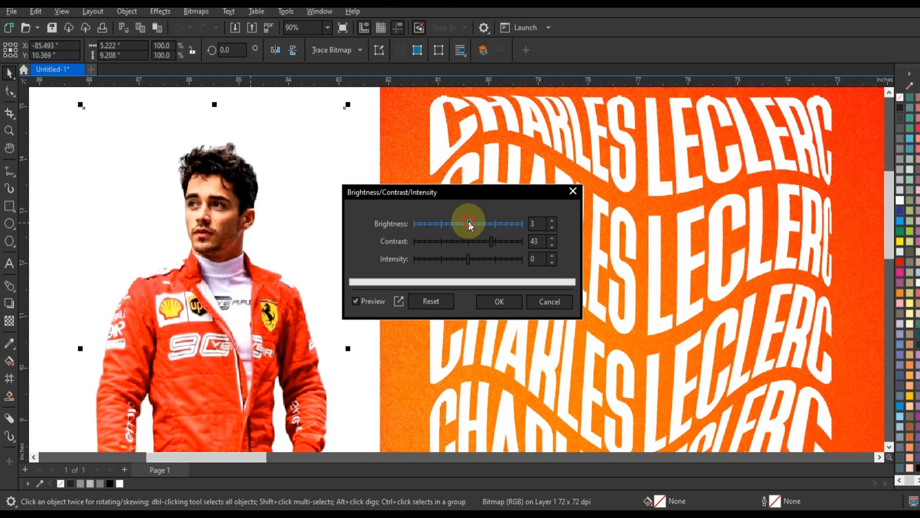
left_click(499, 300)
Step: Move the driver image over the wavy text on the orange background and enlarge it to about 6.51 x 11.48 inches
scroll(417, 215, "down", 5)
left_click_drag(356, 254, 551, 286)
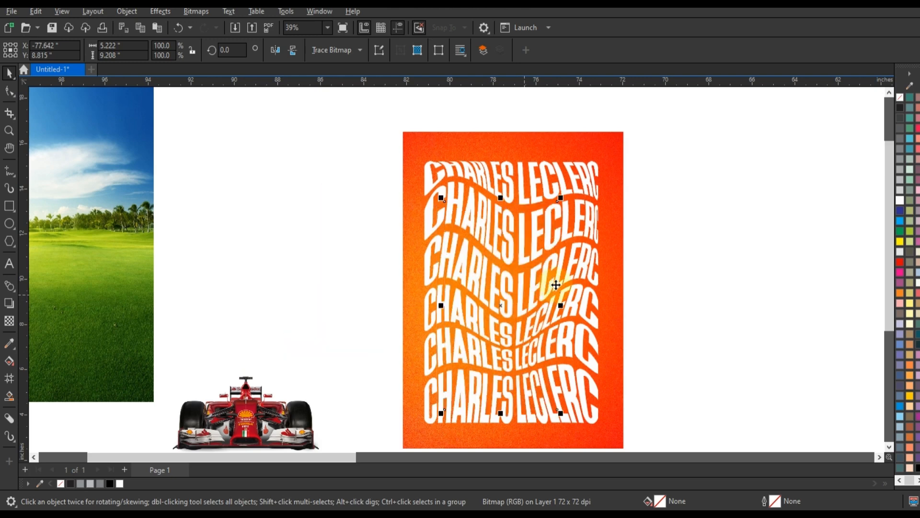
left_click_drag(561, 198, 580, 172)
left_click_drag(536, 280, 536, 278)
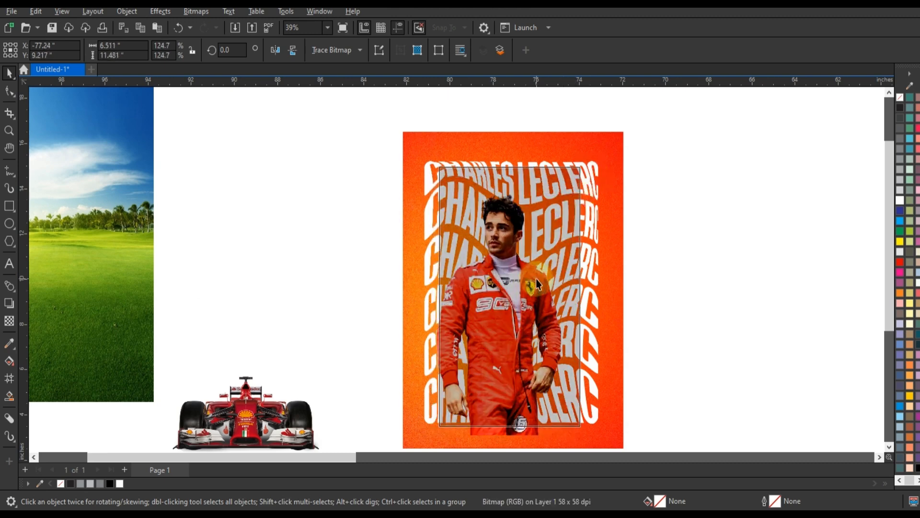
Step: Centre the driver image and text horizontally on the orange background and enlarge the driver to about 7.36 x 12.98 inches
left_click(593, 169, "shift")
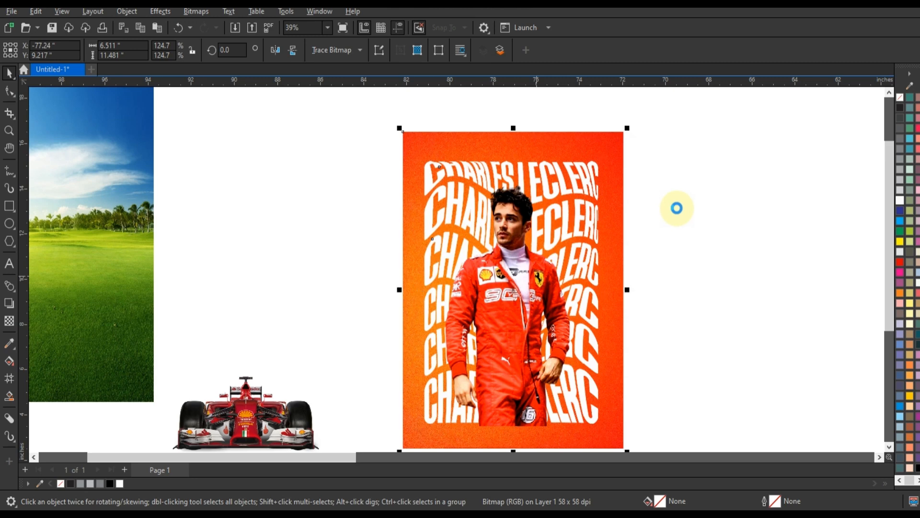
left_click(677, 212)
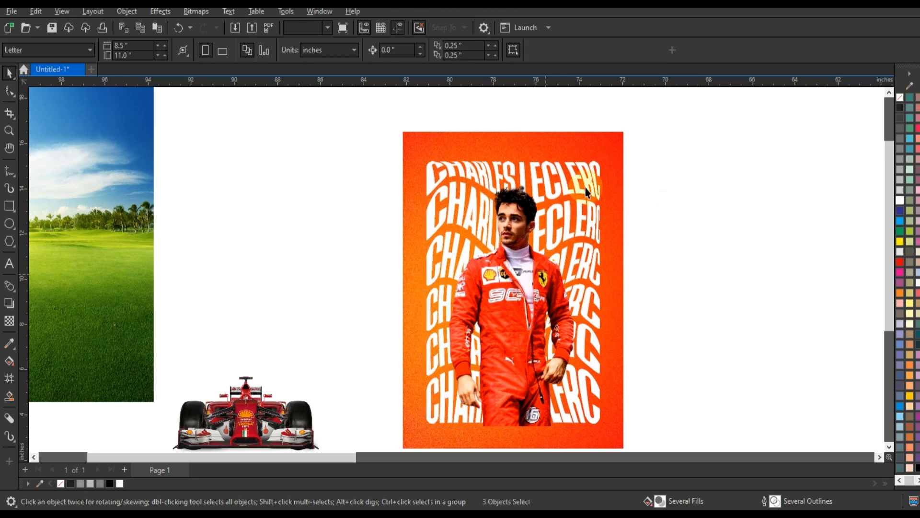
left_click(587, 162)
left_click_drag(591, 154, 616, 172)
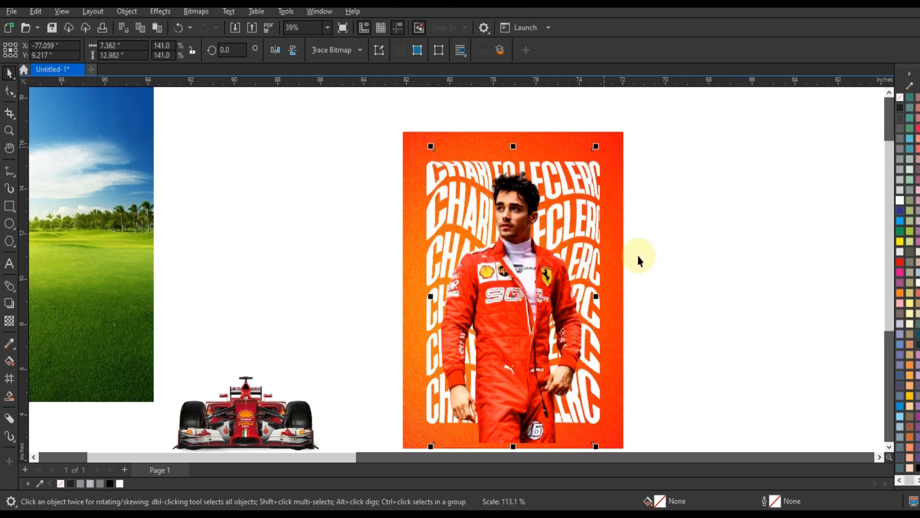
Step: Fade out the lower part of the driver image with a downward linear fountain transparency
left_click(9, 320)
left_click_drag(516, 358, 518, 414)
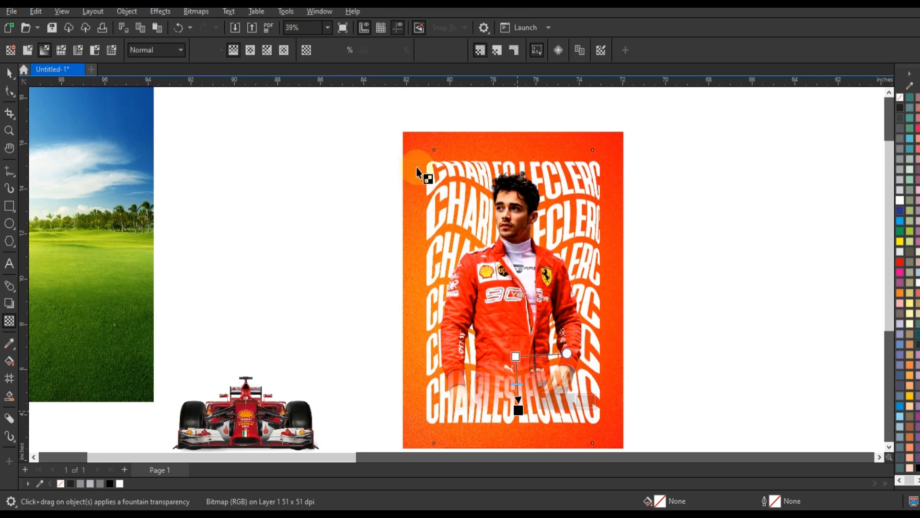
Step: Fade out the lower text lines with a linear fountain transparency and fill the text with C:0 M:20 Y:40 K:0
left_click(429, 165)
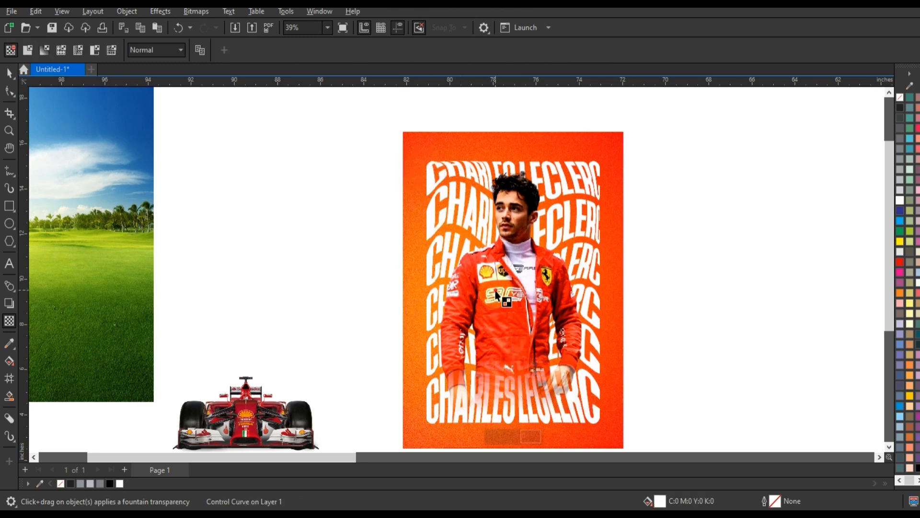
left_click_drag(495, 289, 497, 373)
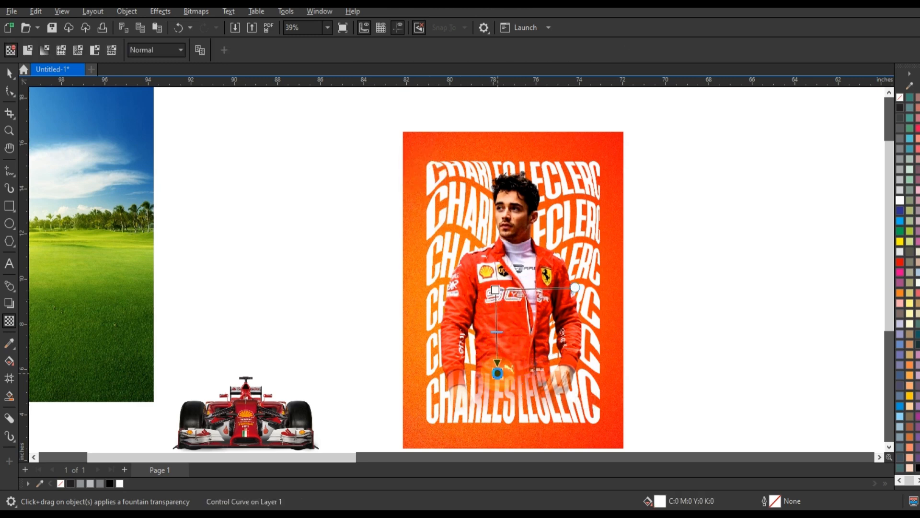
left_click_drag(499, 379, 499, 383)
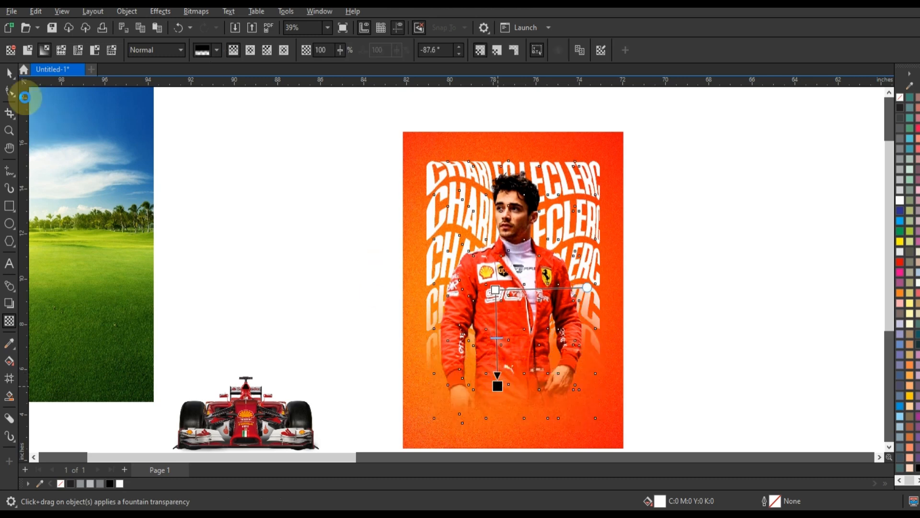
left_click(9, 74)
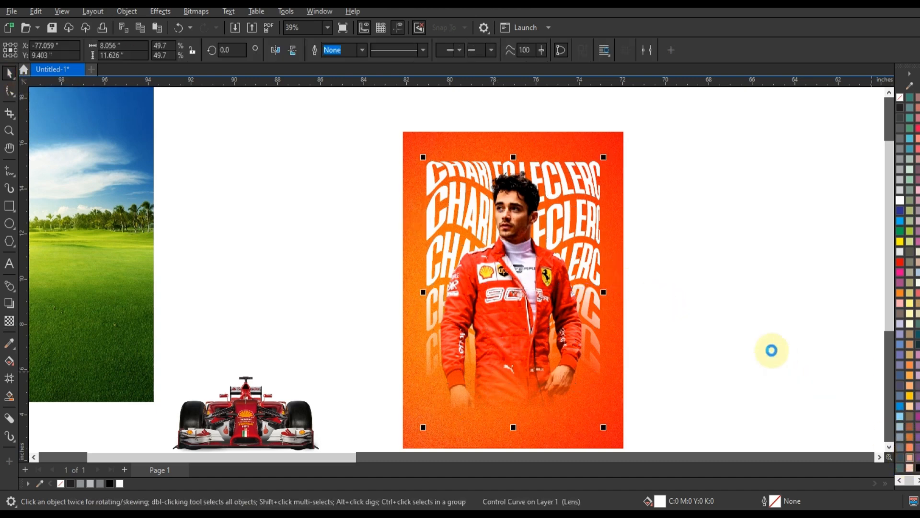
left_click(730, 326)
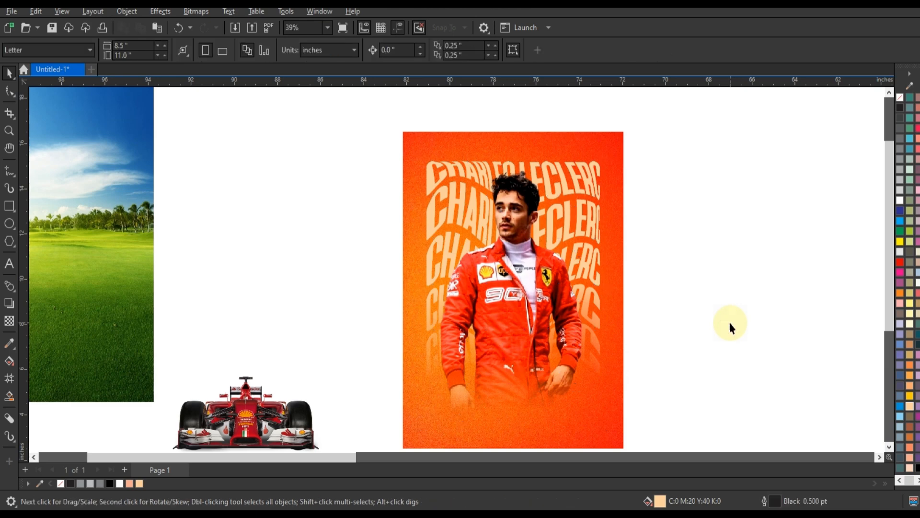
Step: Add a Multiply drop shadow to the driver with 0.367 and 0.324 inch offsets, opacity 73 and feather 15, and break it apart
left_click(614, 307)
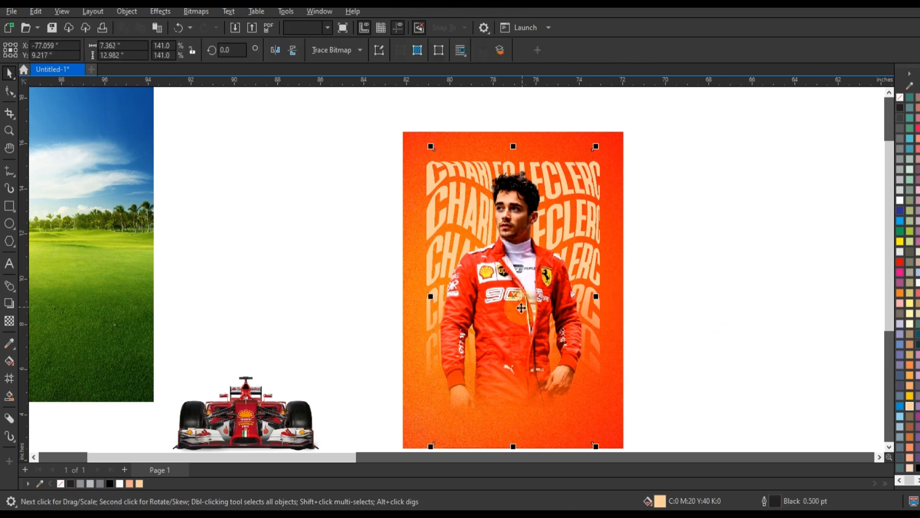
left_click(9, 305)
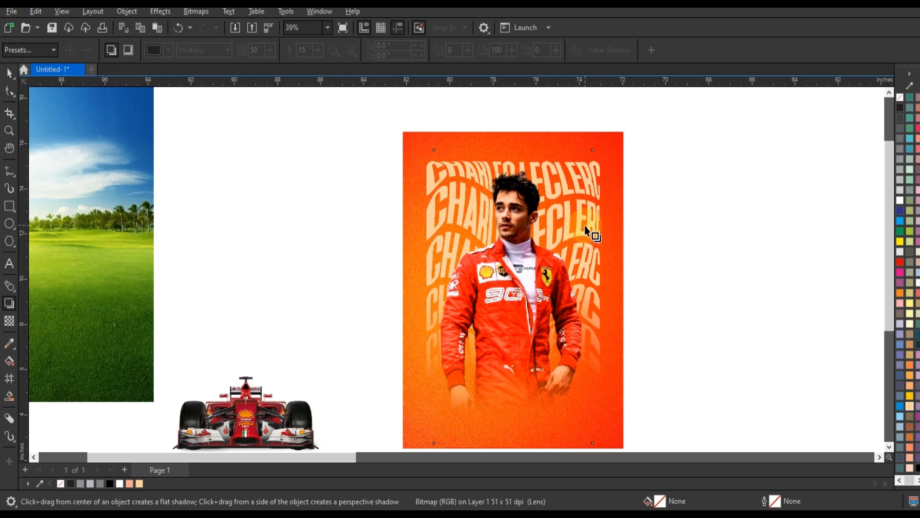
mouse_move(587, 230)
left_mouse_down()
mouse_move(581, 240)
mouse_move(602, 221)
left_mouse_up()
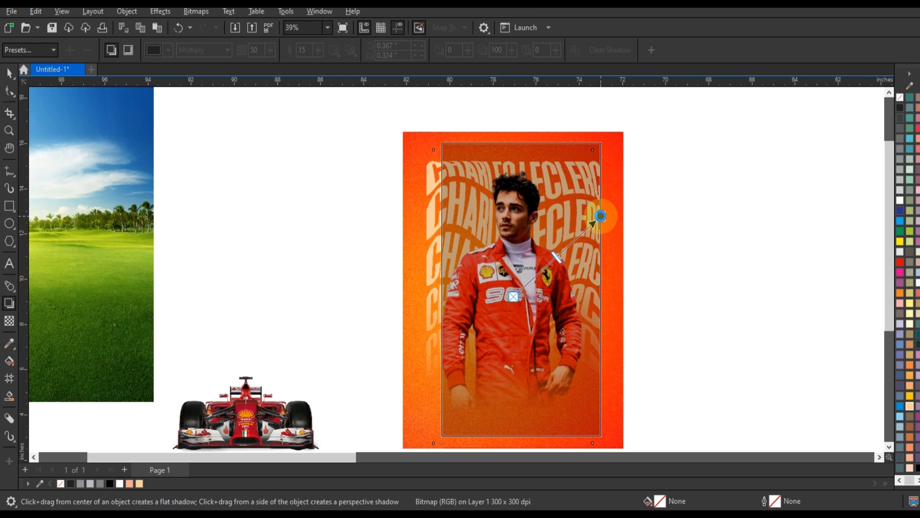
left_click_drag(600, 216, 601, 216)
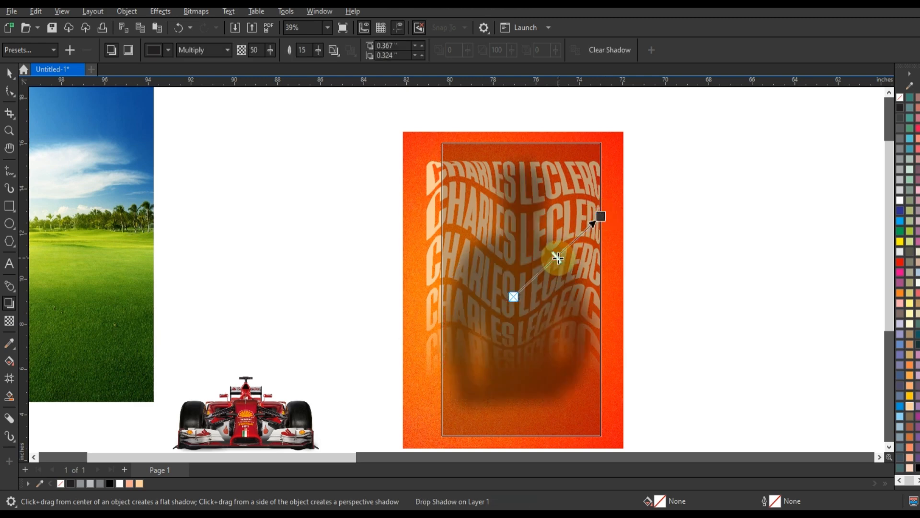
left_click_drag(558, 257, 576, 239)
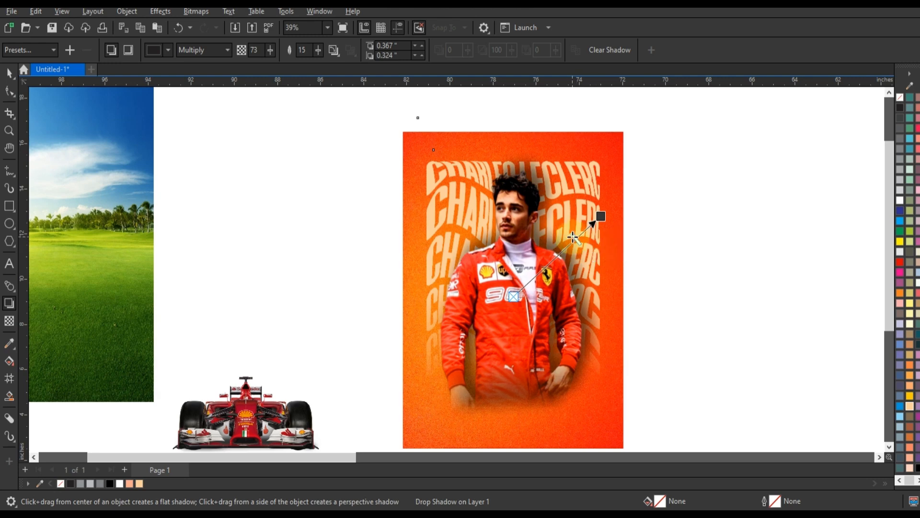
left_click(9, 73)
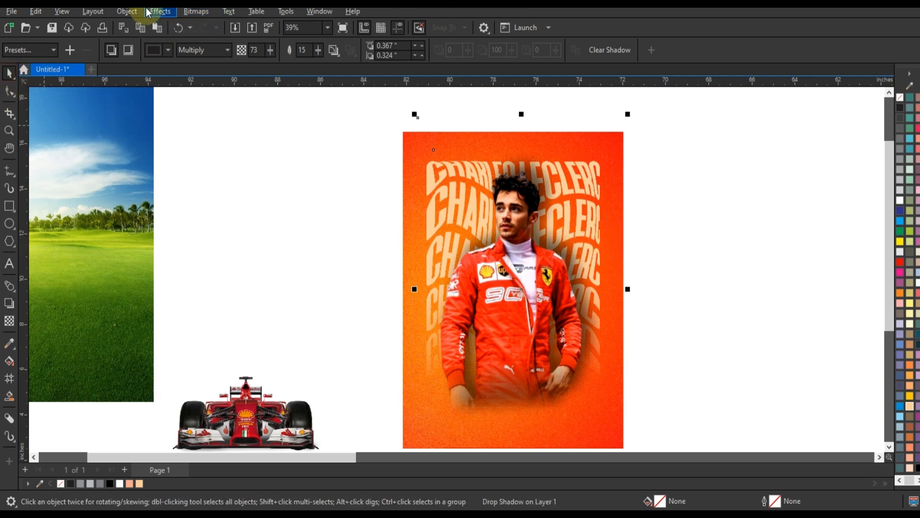
left_click(128, 11)
left_click(177, 290)
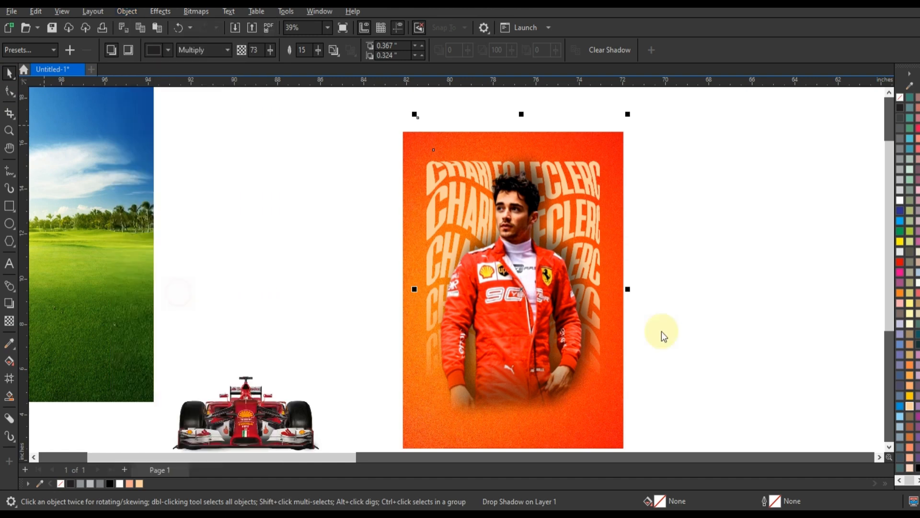
left_click(684, 330)
Step: Place the race car in front of the driver's legs at the poster's lower edge and enlarge it to about 8.87 x 3.74 inches
left_click(273, 407)
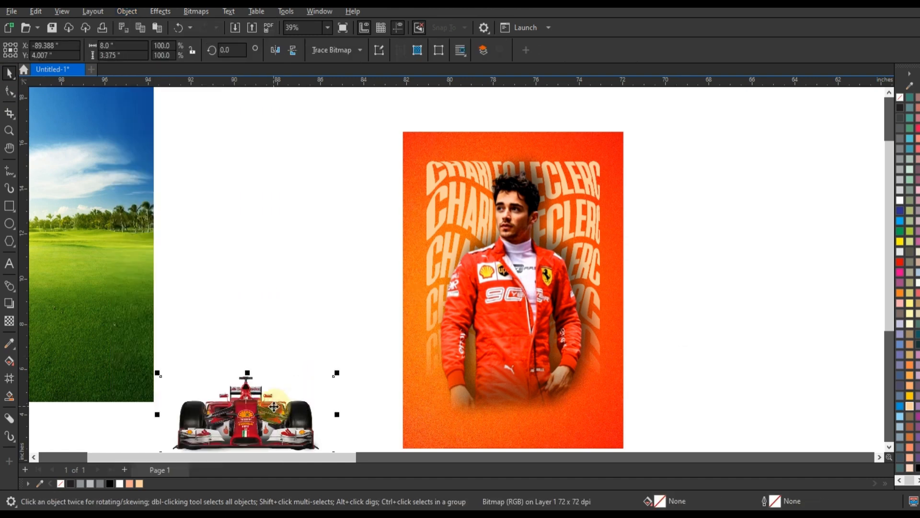
left_click_drag(273, 406, 516, 398)
left_click_drag(602, 365, 615, 357)
left_click_drag(422, 360, 415, 357)
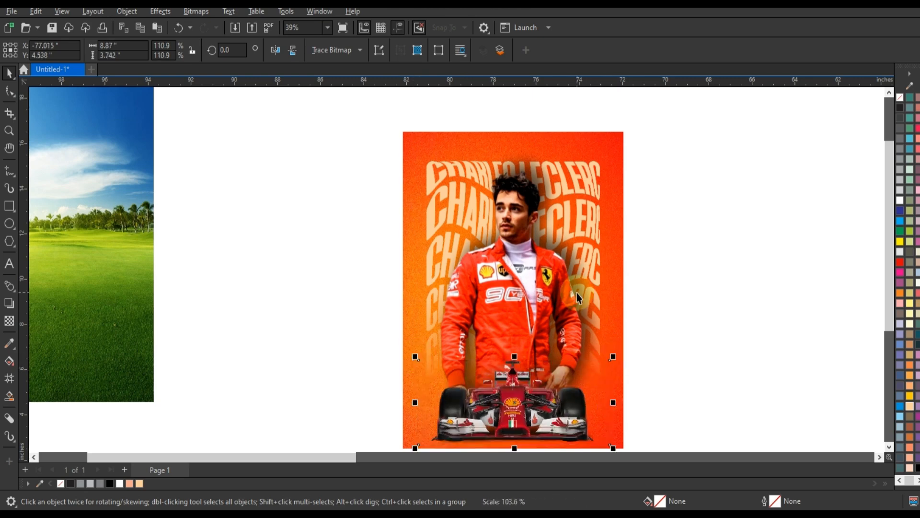
Step: Crop the sky and trees off the landscape image by moving its upper nodes down to the grass
scroll(577, 292, "down", 1)
left_click(202, 206)
left_click(9, 91)
left_click_drag(93, 93, 270, 136)
left_click_drag(257, 101, 258, 240)
left_click(9, 73)
Step: Place the cropped grass image behind the driver and car over the poster's lower part and enlarge it to cover the poster's width
left_click_drag(204, 304, 537, 347)
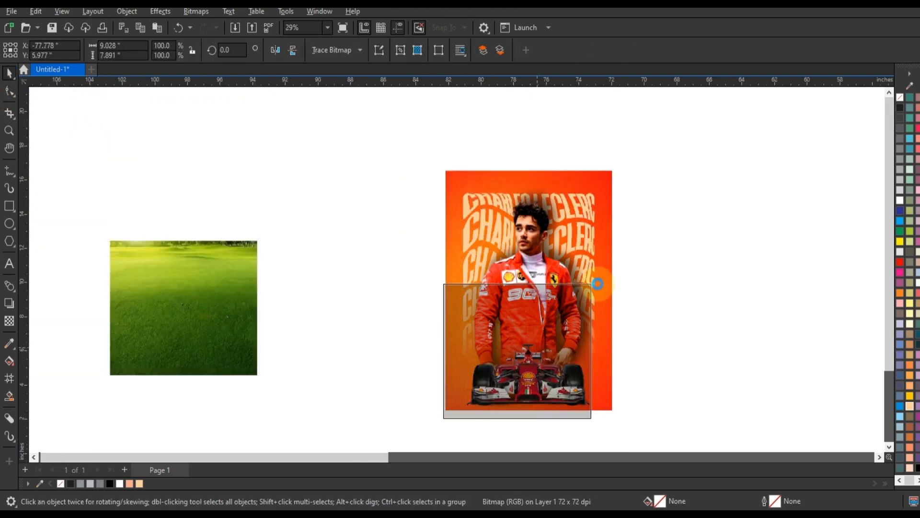
left_click_drag(595, 280, 621, 255)
key("shift+F2")
Step: Apply a white Vignette effect to the grass image, enlarge it to about 3.28 x 2.87 inches and centre it behind the car
left_click(201, 12)
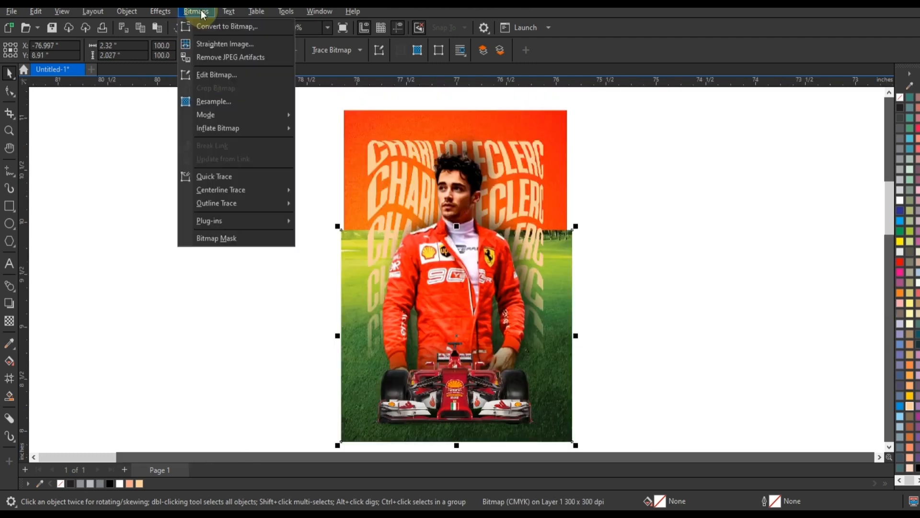
mouse_move(165, 12)
mouse_move(192, 133)
left_click(273, 254)
left_click_drag(685, 326, 709, 327)
mouse_move(664, 343)
left_mouse_down()
mouse_move(672, 343)
mouse_move(651, 343)
left_mouse_up()
left_click(713, 386)
left_click_drag(576, 226, 626, 184)
left_click_drag(593, 319, 589, 355)
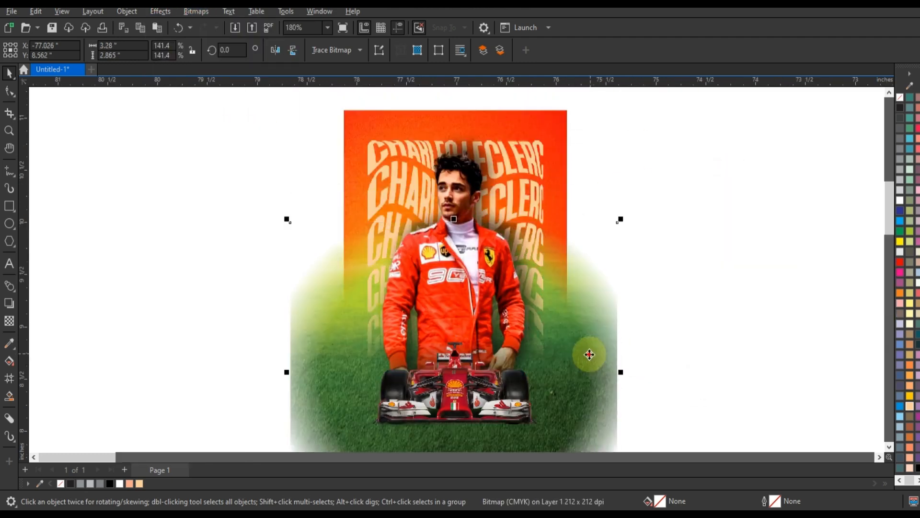
Step: Convert the vignetted grass image to a grayscale bitmap at 300 dpi
left_click(196, 11)
left_click(198, 27)
left_click(489, 220)
left_click(472, 246)
left_click(477, 325)
Step: Apply a Gamma adjustment to the grayscale ground image
left_click(161, 12)
mouse_move(171, 39)
left_click(282, 149)
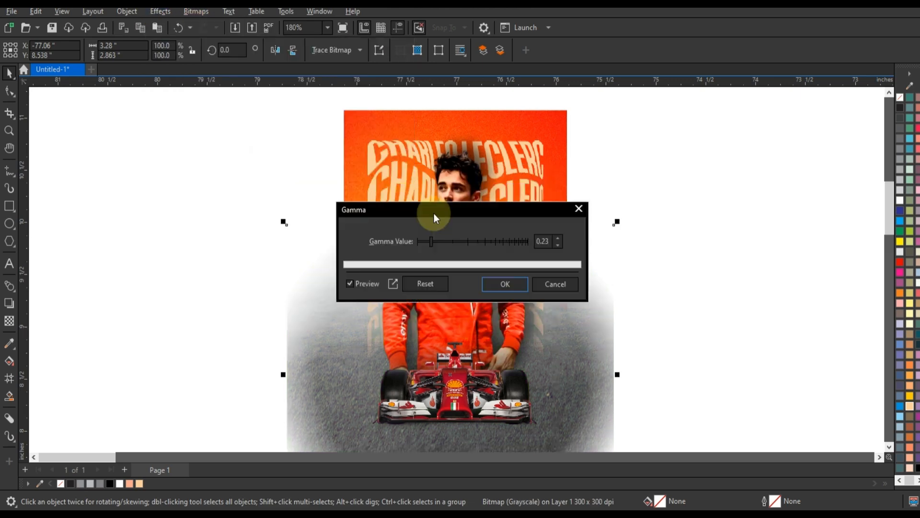
left_click_drag(434, 213, 611, 210)
left_click_drag(607, 239, 634, 239)
left_click(681, 281)
Step: Convert the gray ground image to a CMYK bitmap at 300 dpi
left_click(196, 11)
left_click(198, 26)
left_click(489, 220)
left_click(462, 279)
left_click(477, 324)
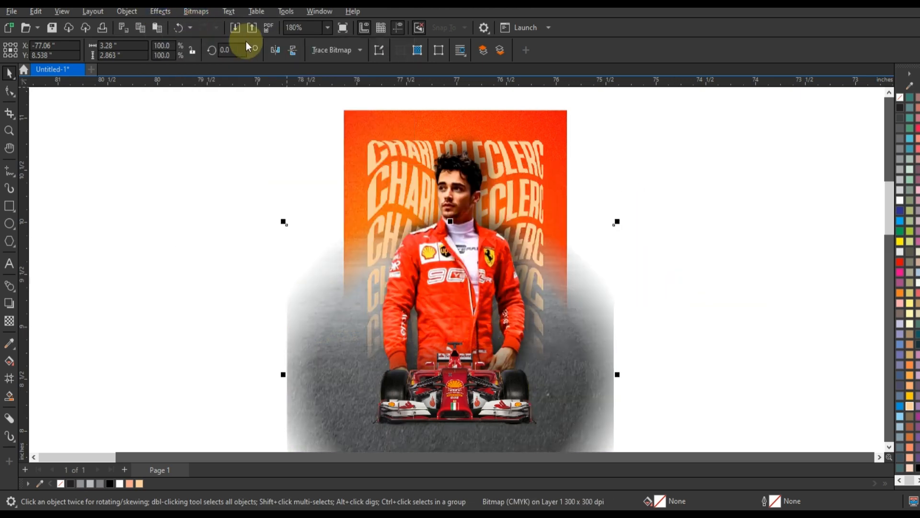
Step: Convert the gray ground image to an RGB bitmap at 300 dpi and start a Color Balance adjustment on it
left_click(196, 12)
left_click(199, 26)
left_click(489, 221)
left_click(470, 270)
left_click(478, 325)
left_click(161, 12)
mouse_move(170, 36)
left_click(278, 146)
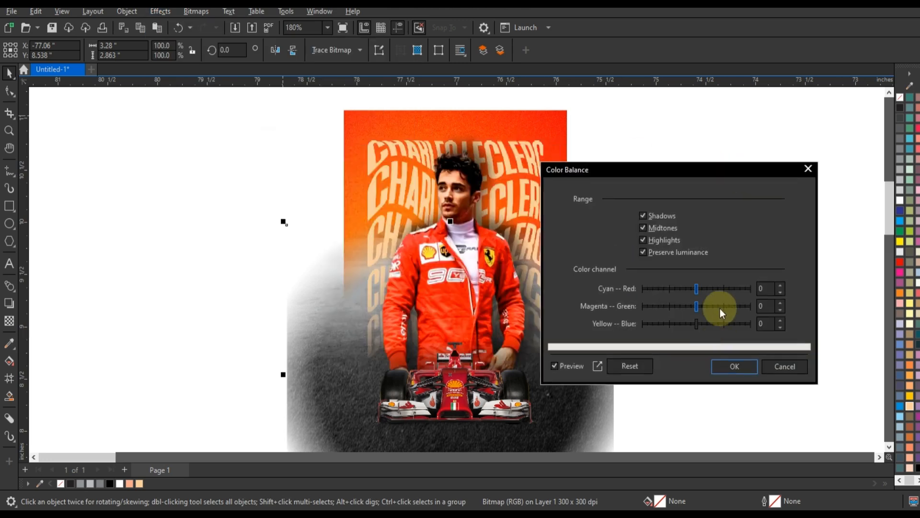
left_click(723, 307)
left_click(674, 289)
left_click(726, 289)
left_click(676, 324)
left_click(630, 366)
Step: Tint the ground image reddish brown with Cyan–Red 84, Magenta–Green -2 and Yellow–Blue shifted towards yellow, and apply the color balance
left_click(723, 324)
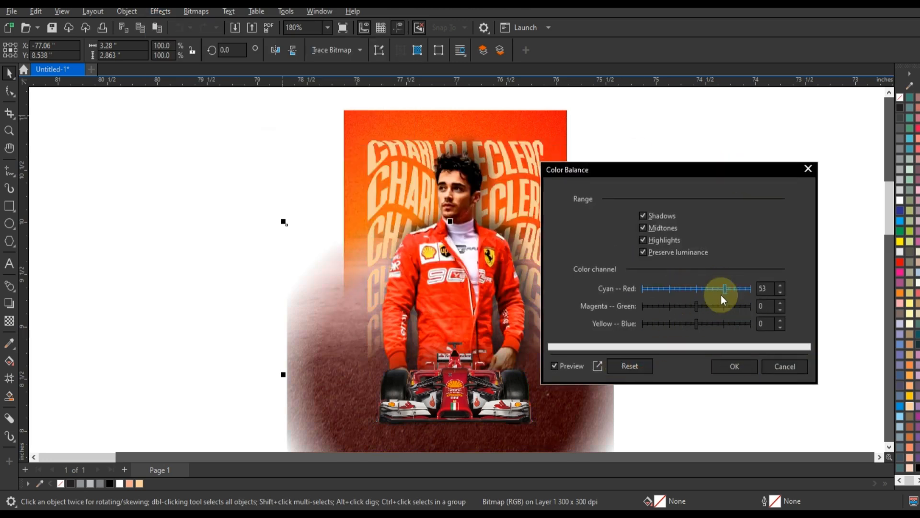
left_click(689, 324)
left_click(697, 306)
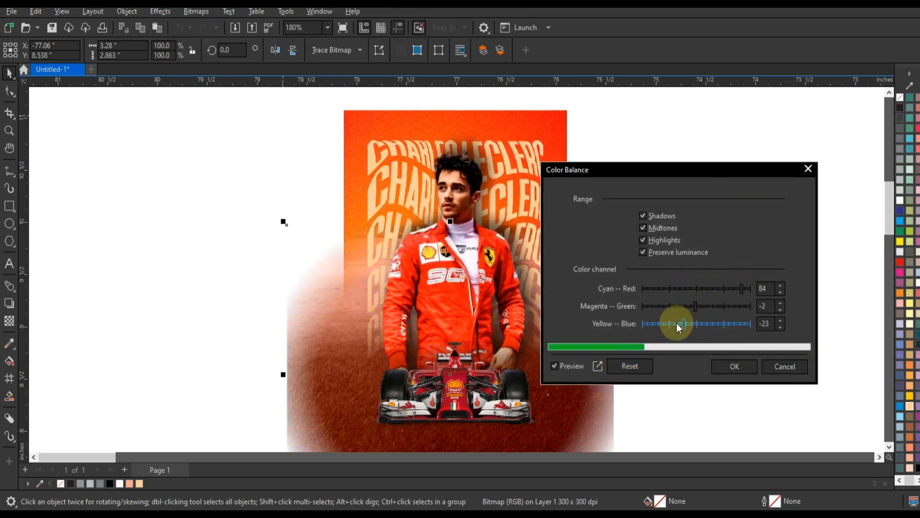
left_click(677, 323)
left_click(735, 366)
Step: Fade out the upper part of the ground image with an upward linear fountain transparency and shift the image slightly upward
scroll(479, 220, "down", 1)
left_click(9, 320)
left_click_drag(442, 367, 442, 276)
mouse_move(442, 366)
left_mouse_down()
mouse_move(443, 396)
mouse_move(444, 368)
left_mouse_up()
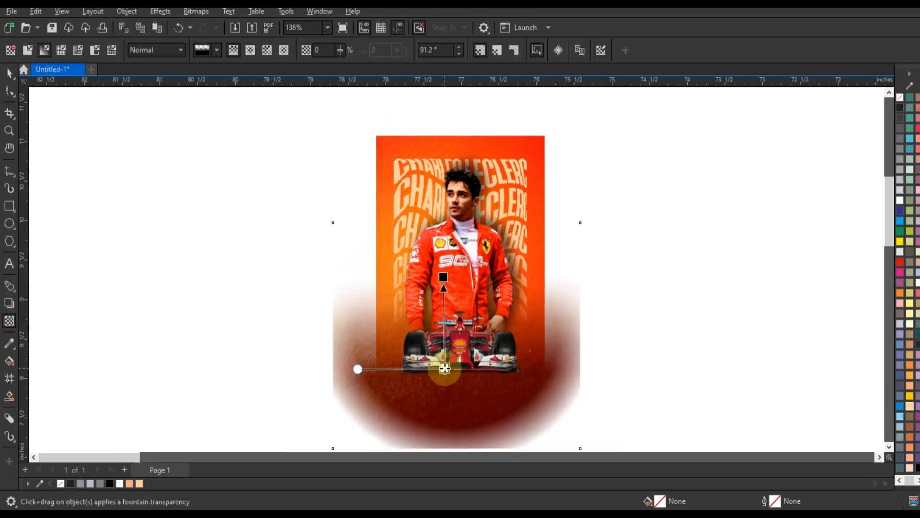
left_click(9, 73)
left_click_drag(580, 370, 580, 362)
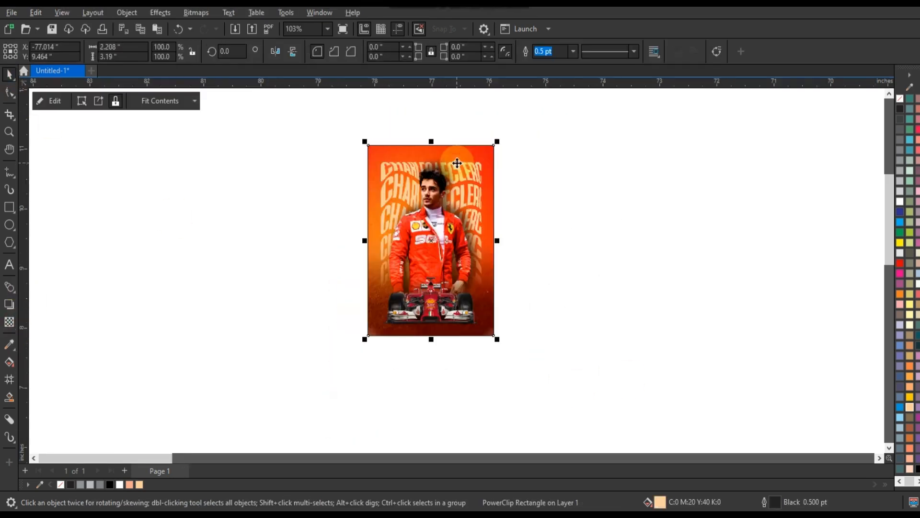
Step: Open the poster frame's contents for editing and enlarge the race car to about 112.5%
key("shift+F2")
left_click(649, 235)
double_click(489, 374)
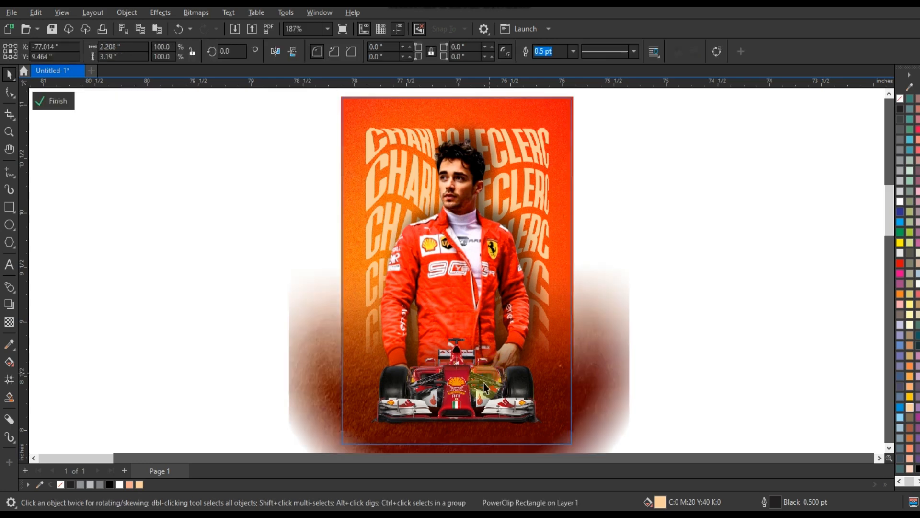
left_click(489, 374)
left_click_drag(561, 334, 574, 328)
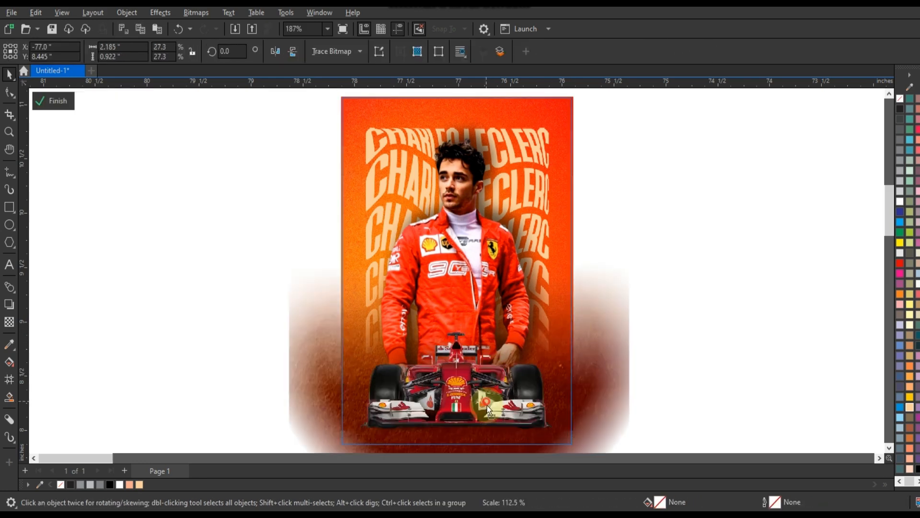
Step: Shift the race car slightly downward, cast its drop shadow up and to the right with Multiply, opacity 65 and feather 15, and finish editing
left_click_drag(487, 404, 504, 337)
left_click(9, 305)
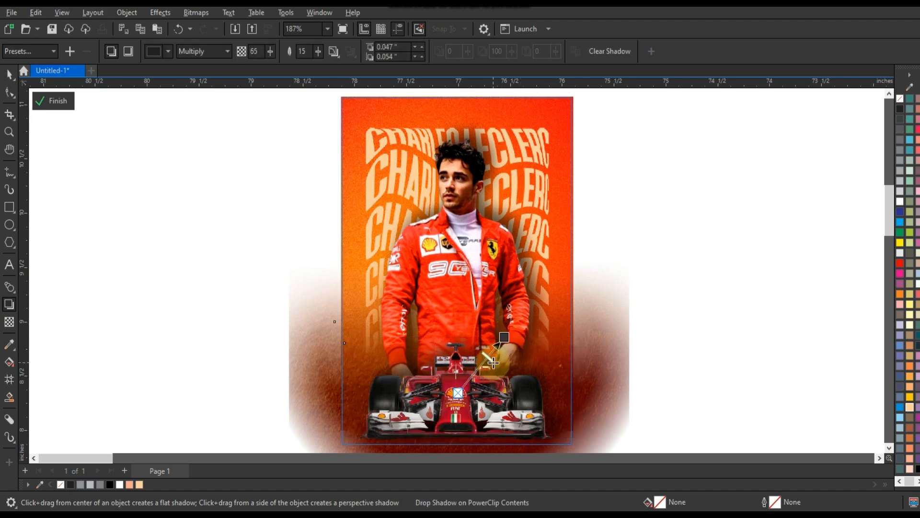
left_click(57, 103)
left_click(190, 307)
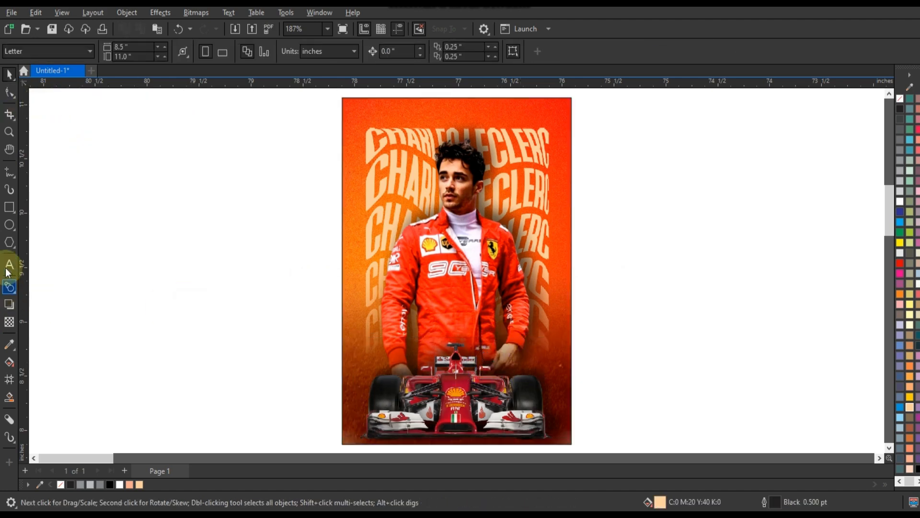
Step: Add the text "Charles Leclerc" beside the poster in the Deutschlander font and convert it to uppercase
left_click(8, 266)
left_click(90, 282)
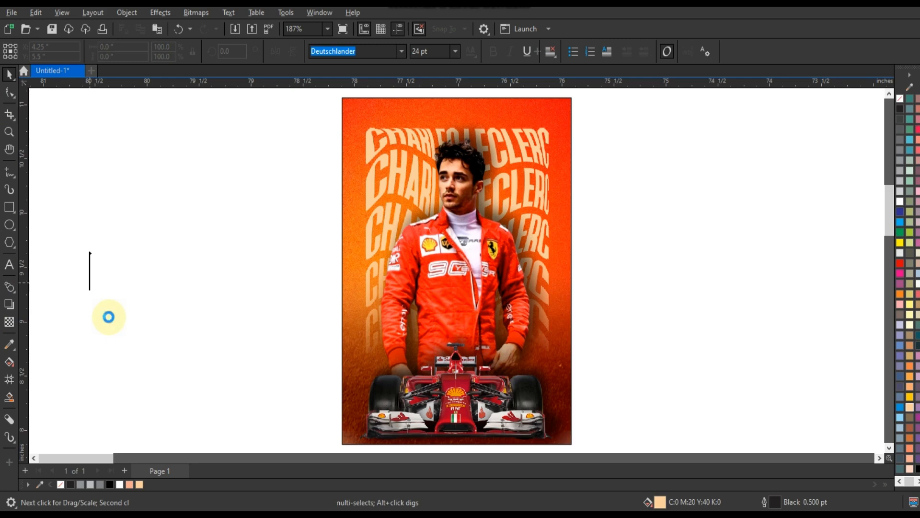
type("Charles Leclerc")
left_click(9, 74)
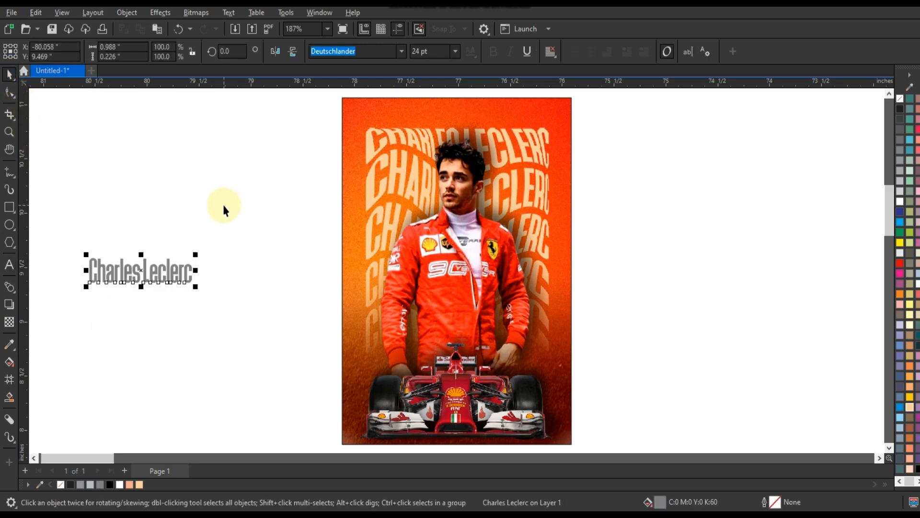
key("shift+F3")
left_click(468, 245)
left_click(447, 294)
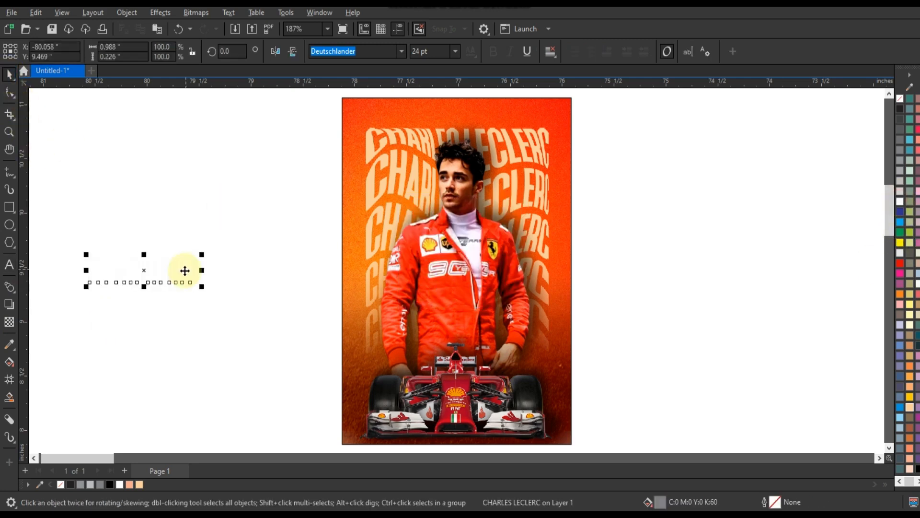
Step: Fill the name text white, enlarge it to about 38.76 pt above the race car, and place it inside the poster frame
left_click_drag(493, 350, 554, 313)
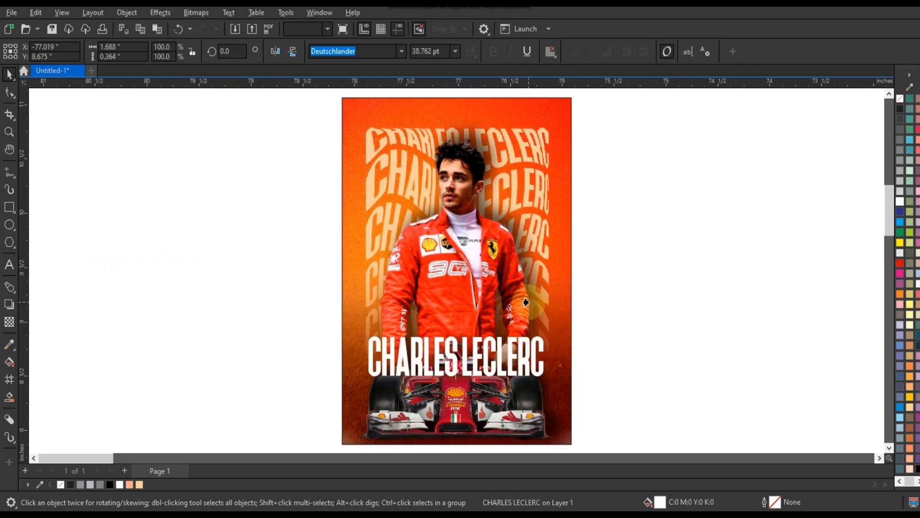
left_click(528, 301)
key("ctrl+v")
Step: Stack the white name in front of the driver but behind the car, move it slightly up, enlarge it a little and finish editing
key("ctrl+Page_Down")
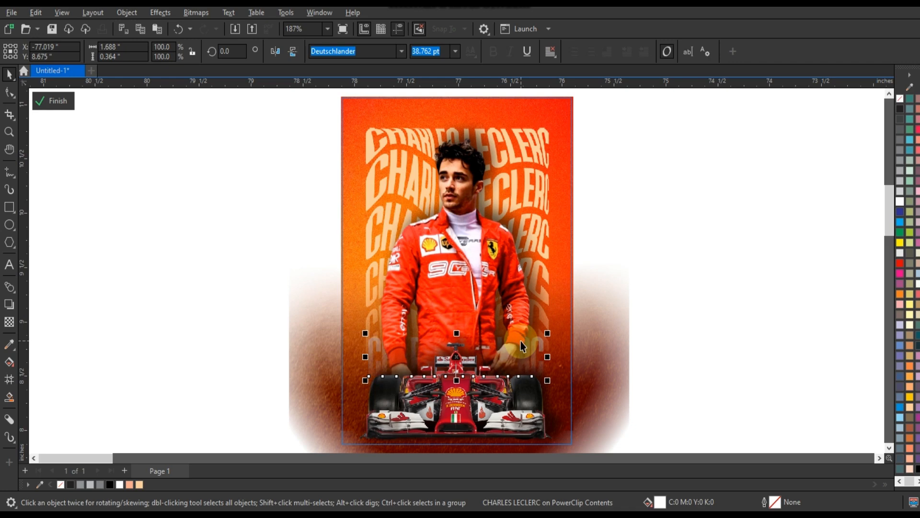
key("ctrl+Page_Up")
key("ctrl+Page_Up")
key("ctrl+Page_Up")
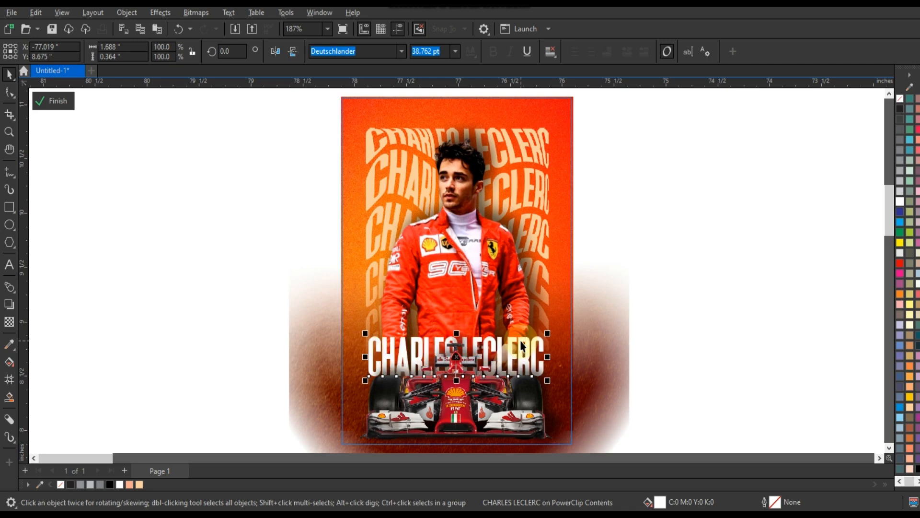
left_click_drag(456, 357, 456, 344)
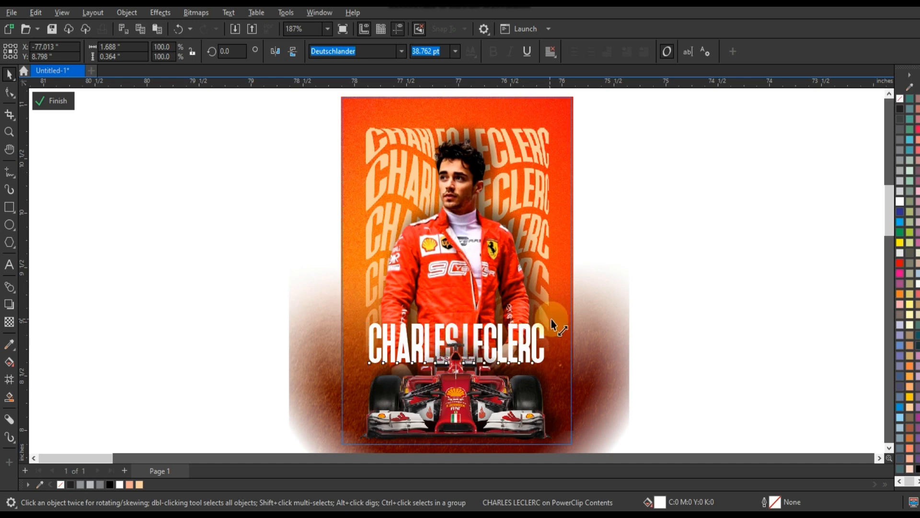
left_click(670, 329)
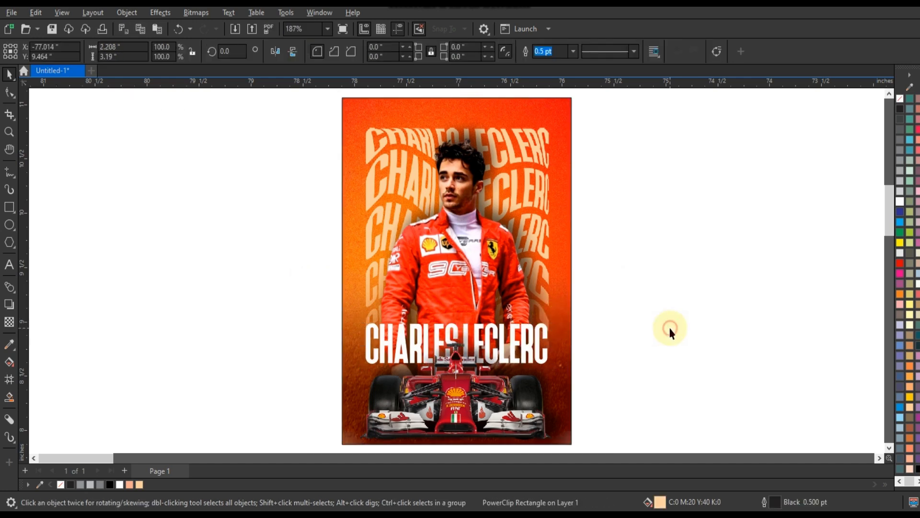